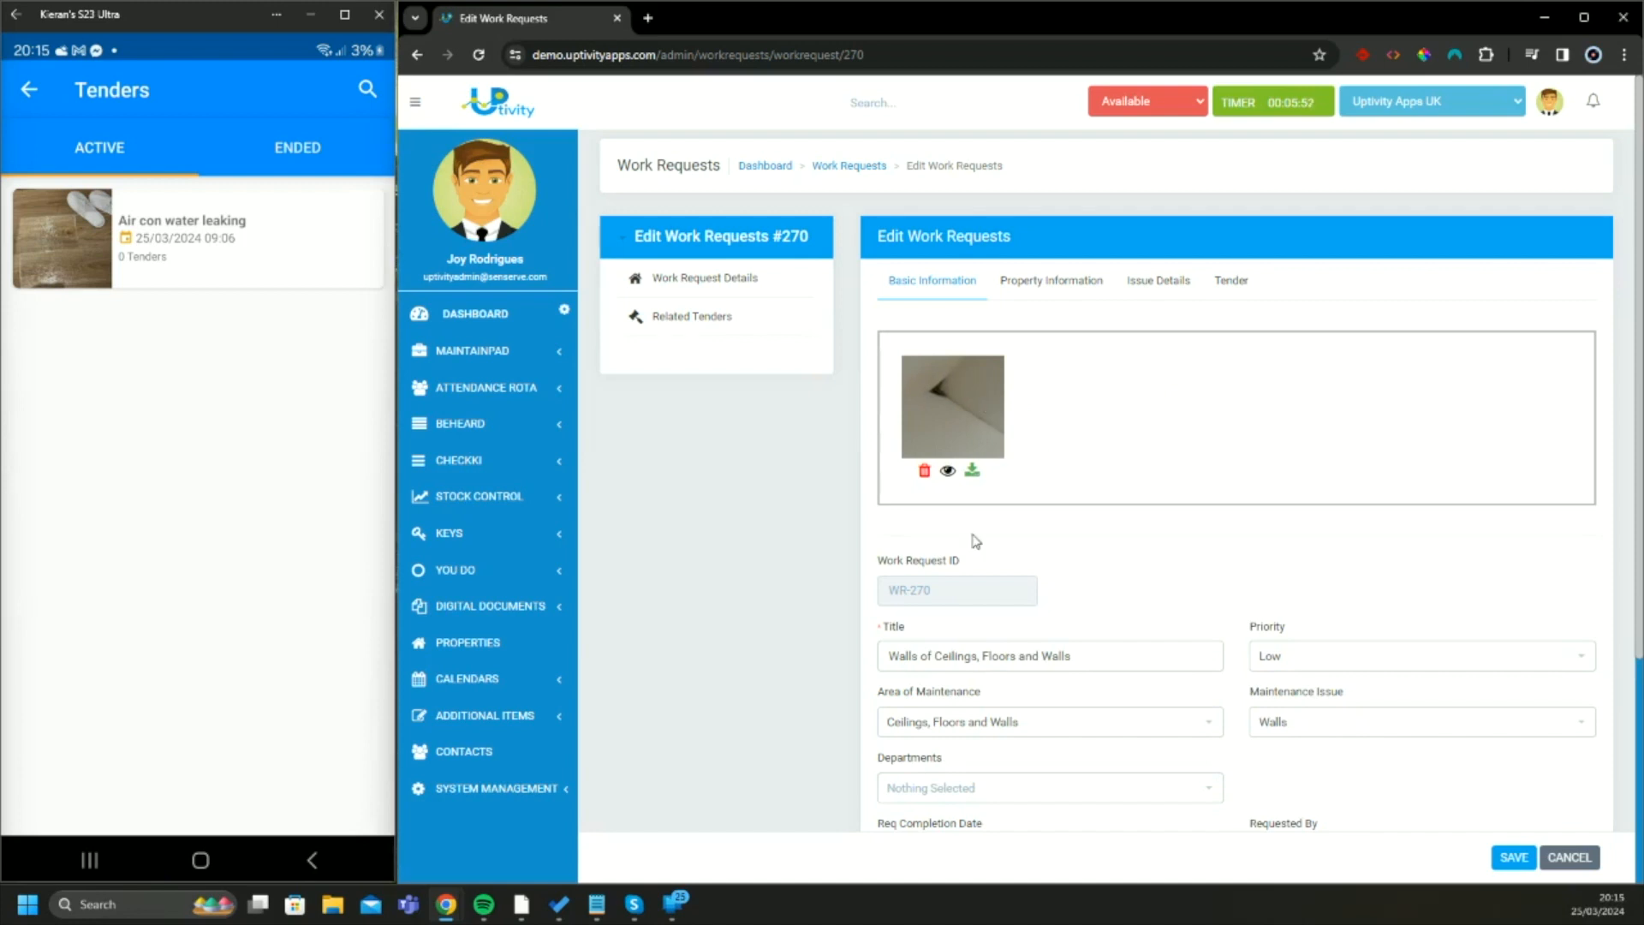
# Set the status of work request WR-270 to Tendering
pyautogui.scroll(-1, 975, 541)
pyautogui.scroll(-1, 921, 552)
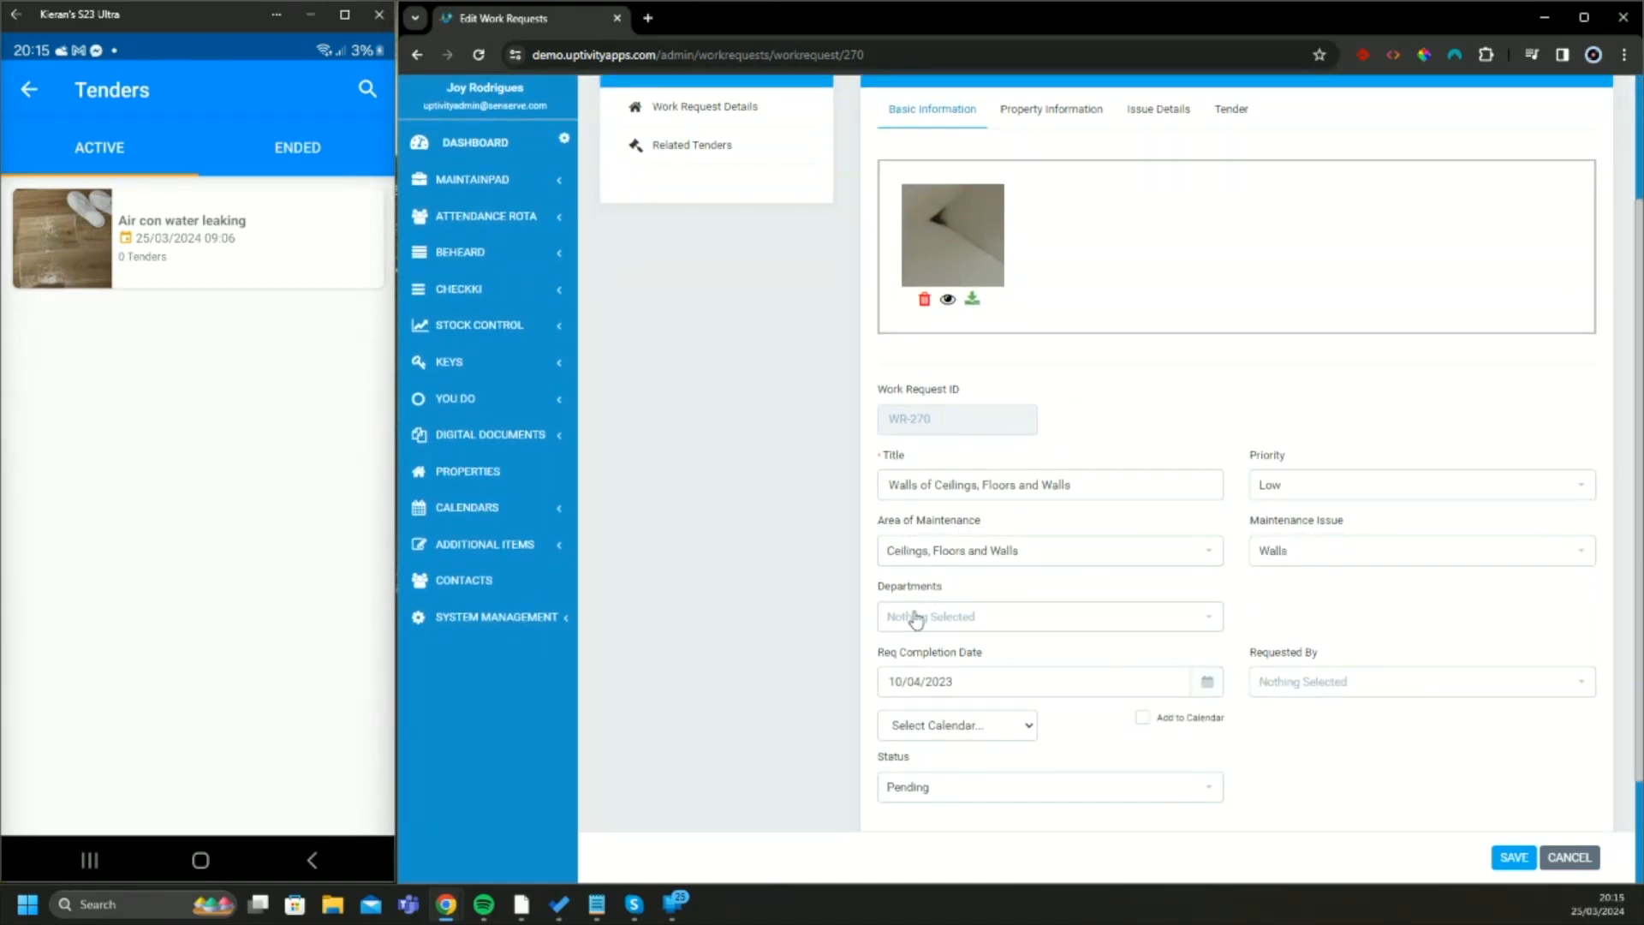
pyautogui.scroll(-1, 914, 619)
pyautogui.tripleClick(885, 579)
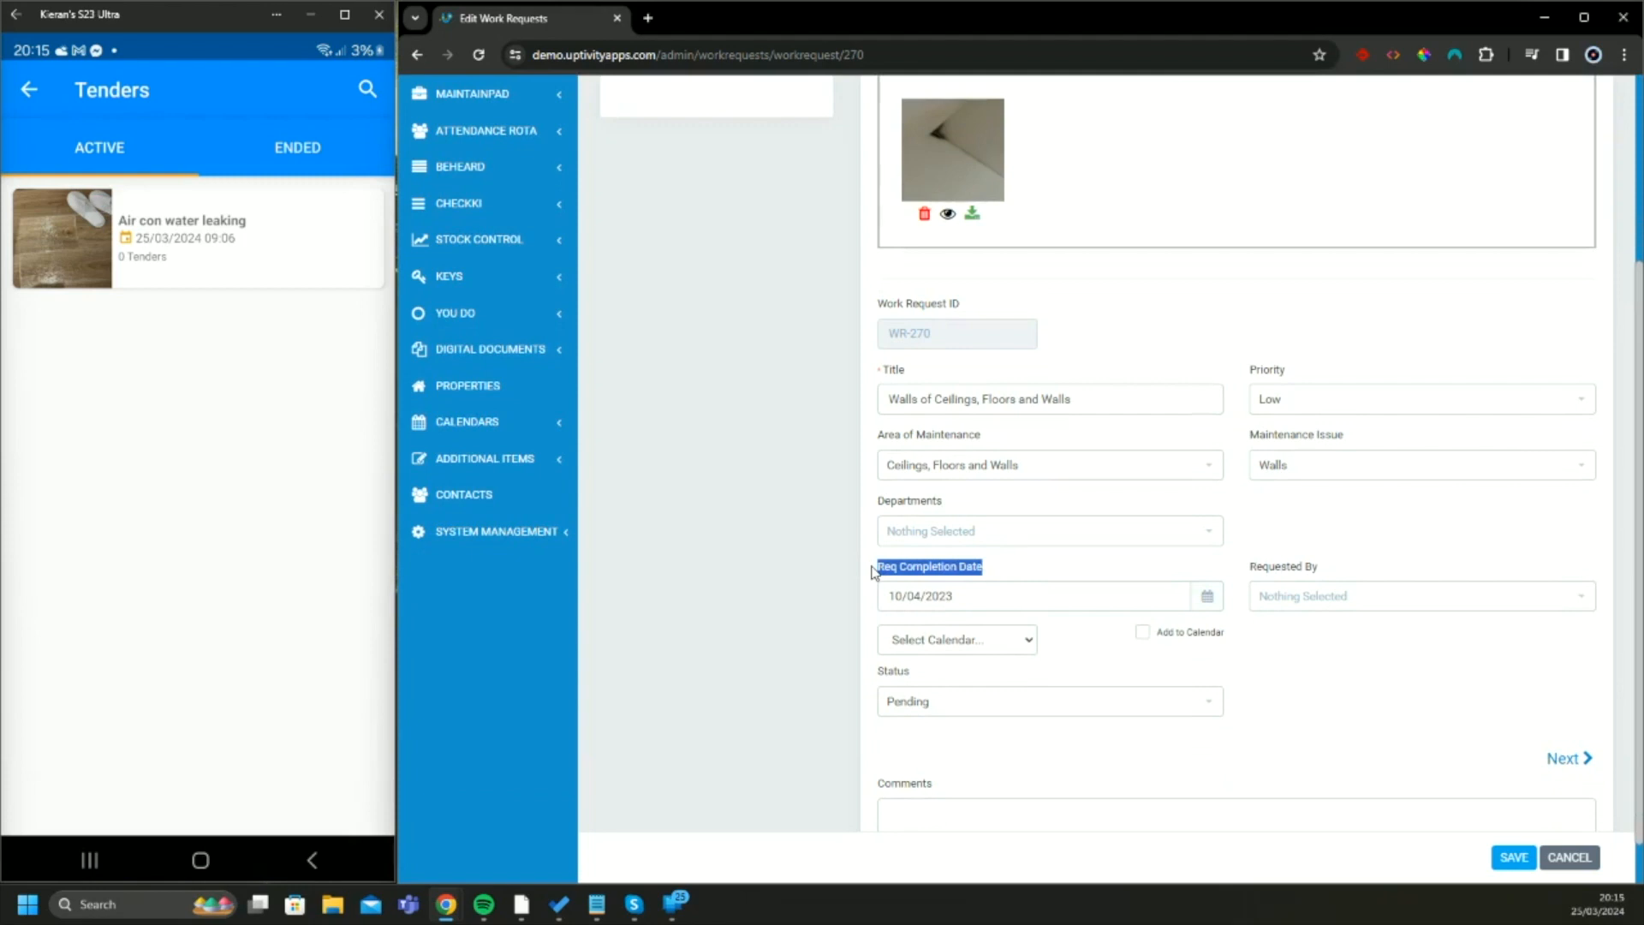
pyautogui.scroll(3, 874, 572)
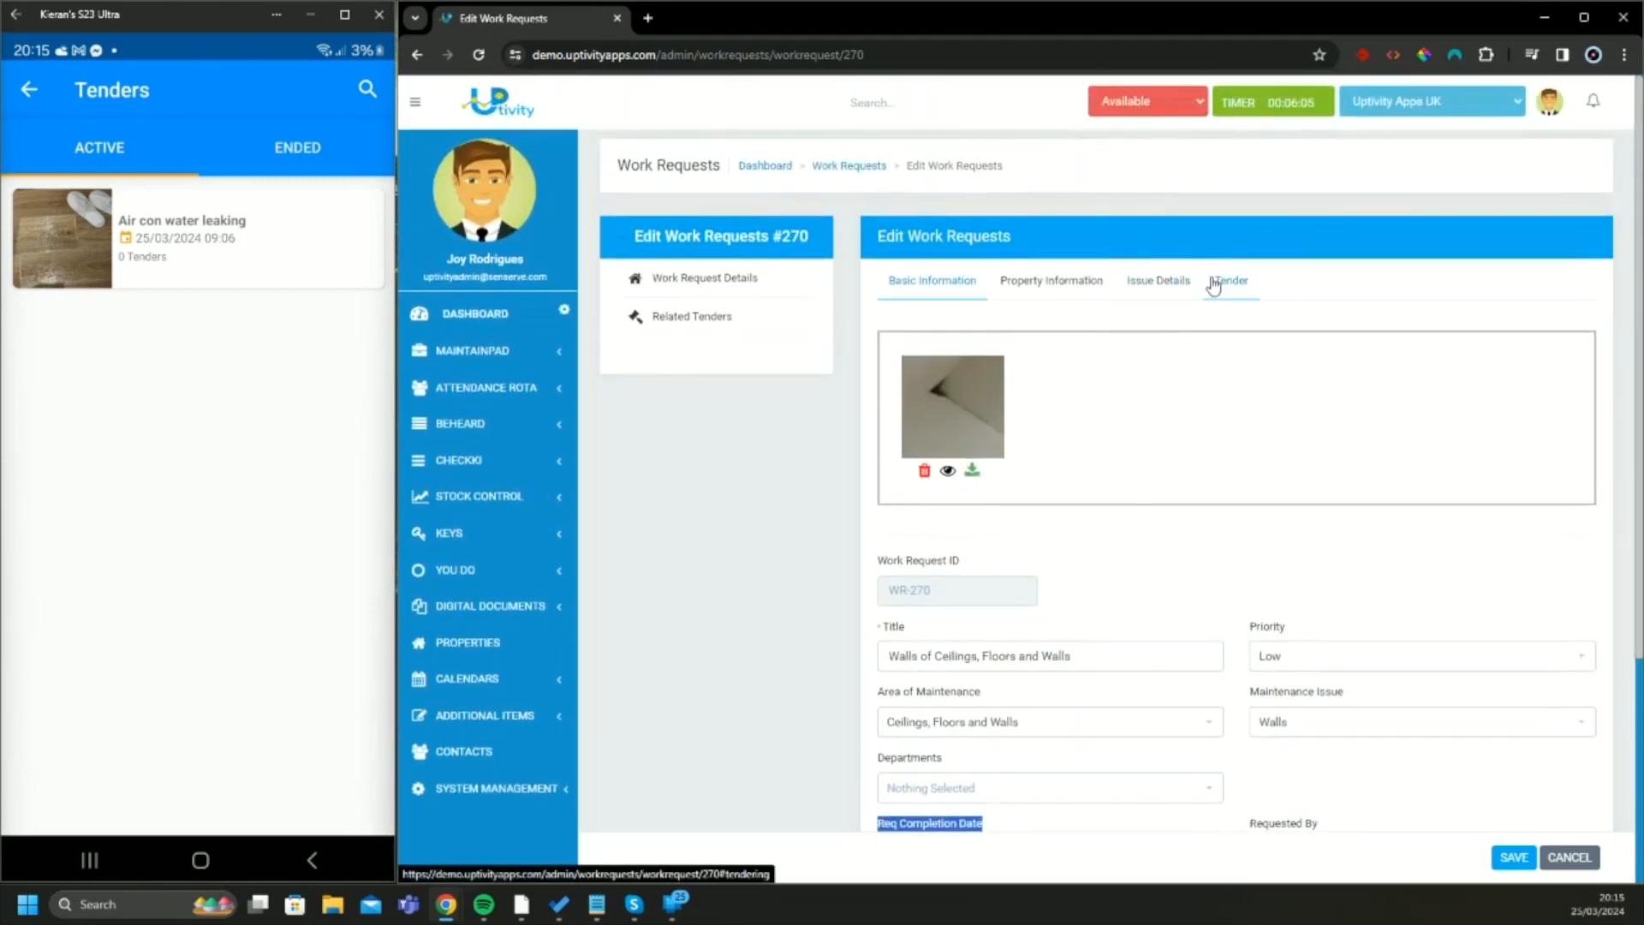
pyautogui.scroll(-1, 1158, 377)
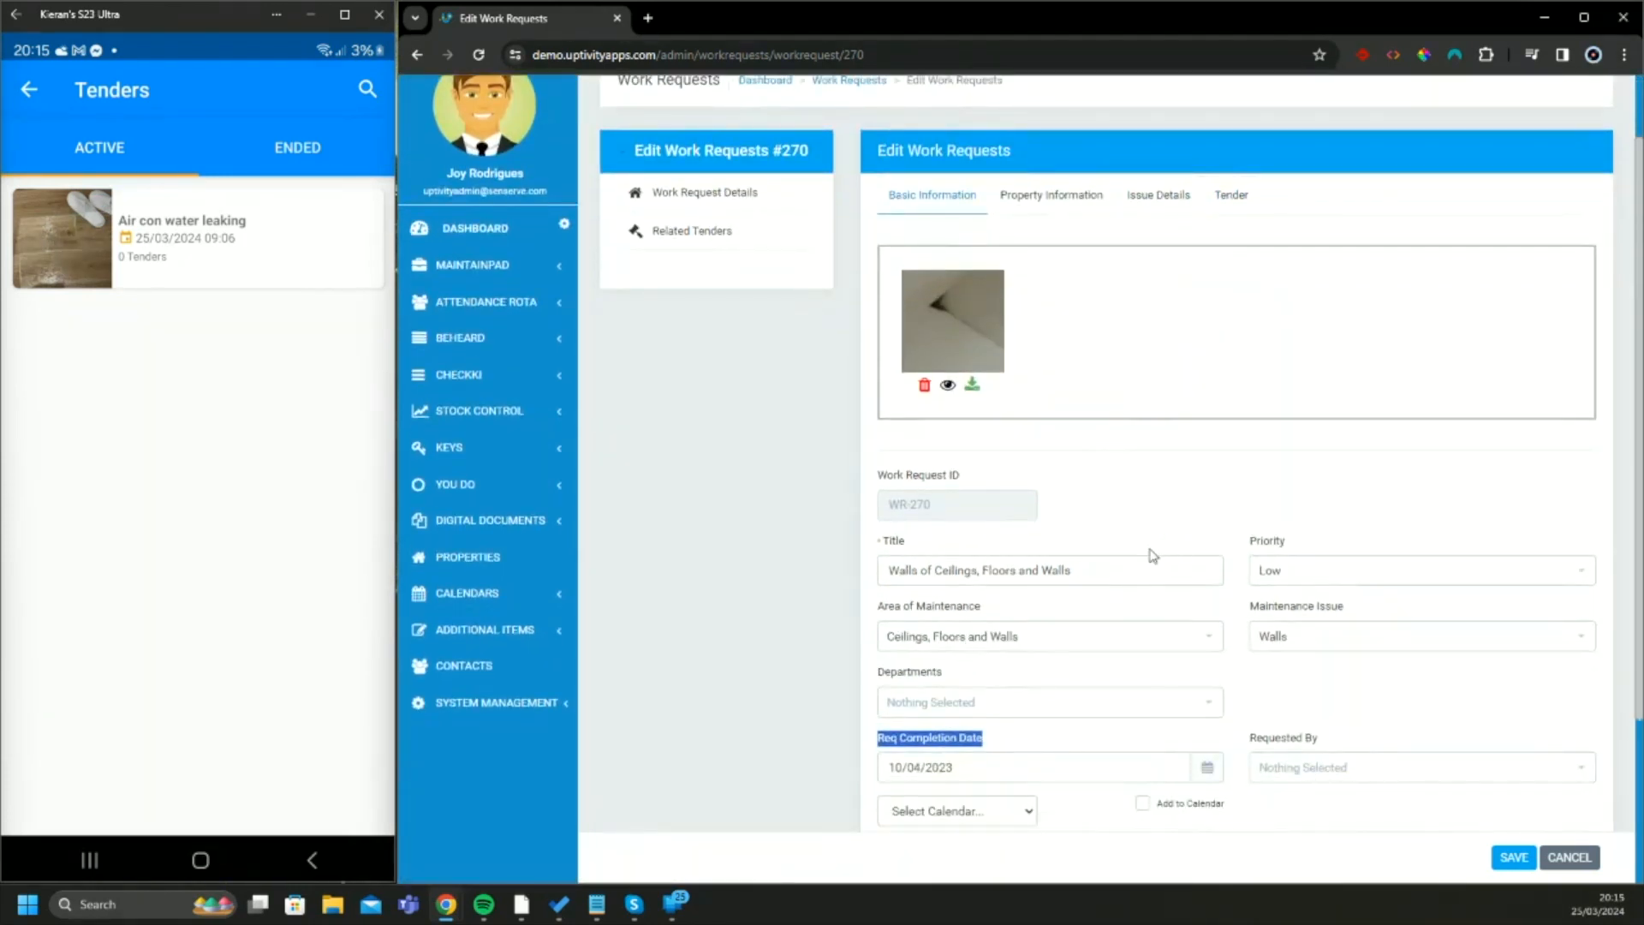
pyautogui.scroll(-2, 1066, 667)
pyautogui.click(962, 711)
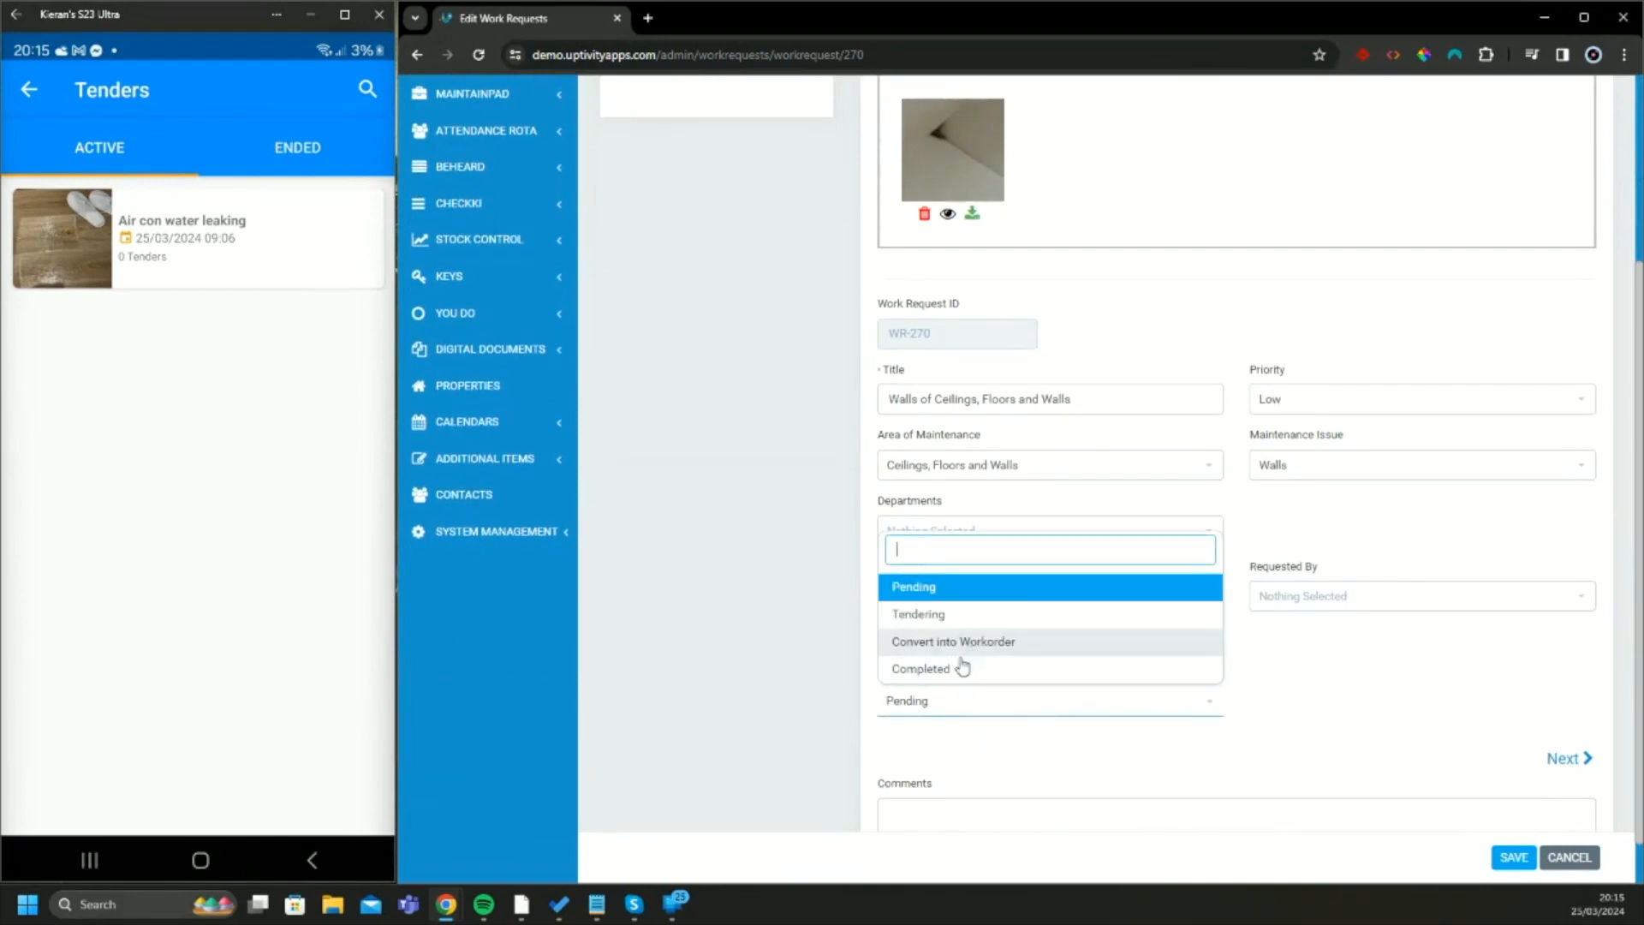
pyautogui.click(947, 615)
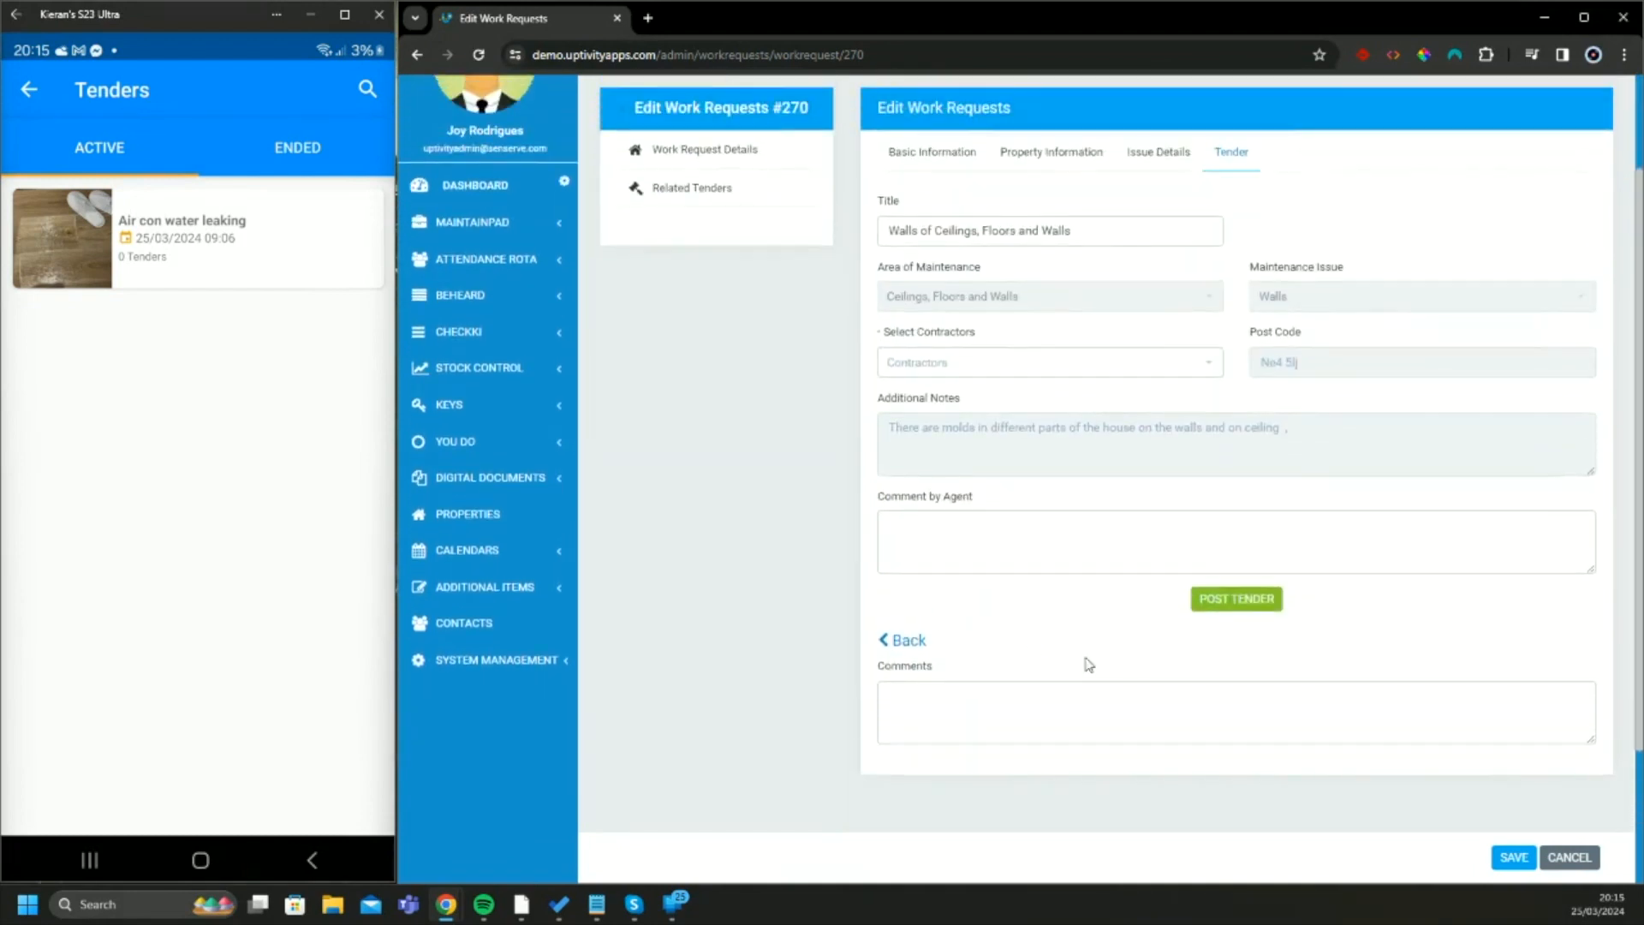
# Select the decorator/handyman, electrician/appliance repair and gas safe plumber contractors for the tender and post it
pyautogui.scroll(1, 1087, 665)
pyautogui.click(963, 445)
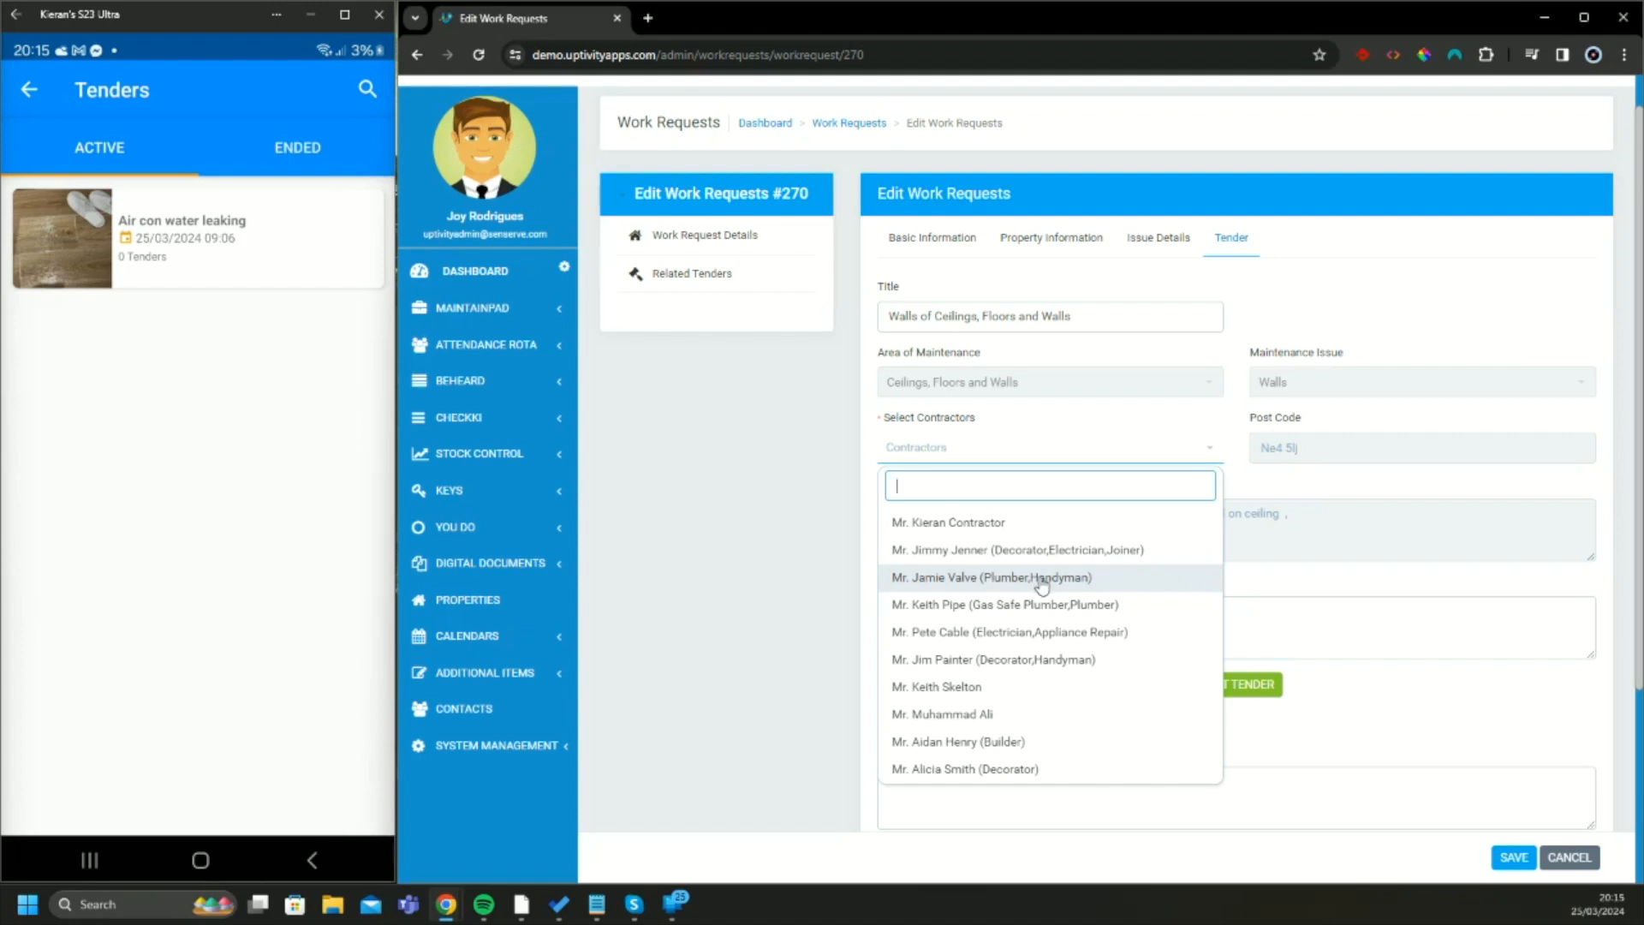
pyautogui.click(988, 673)
pyautogui.click(988, 632)
pyautogui.click(988, 605)
pyautogui.click(1349, 547)
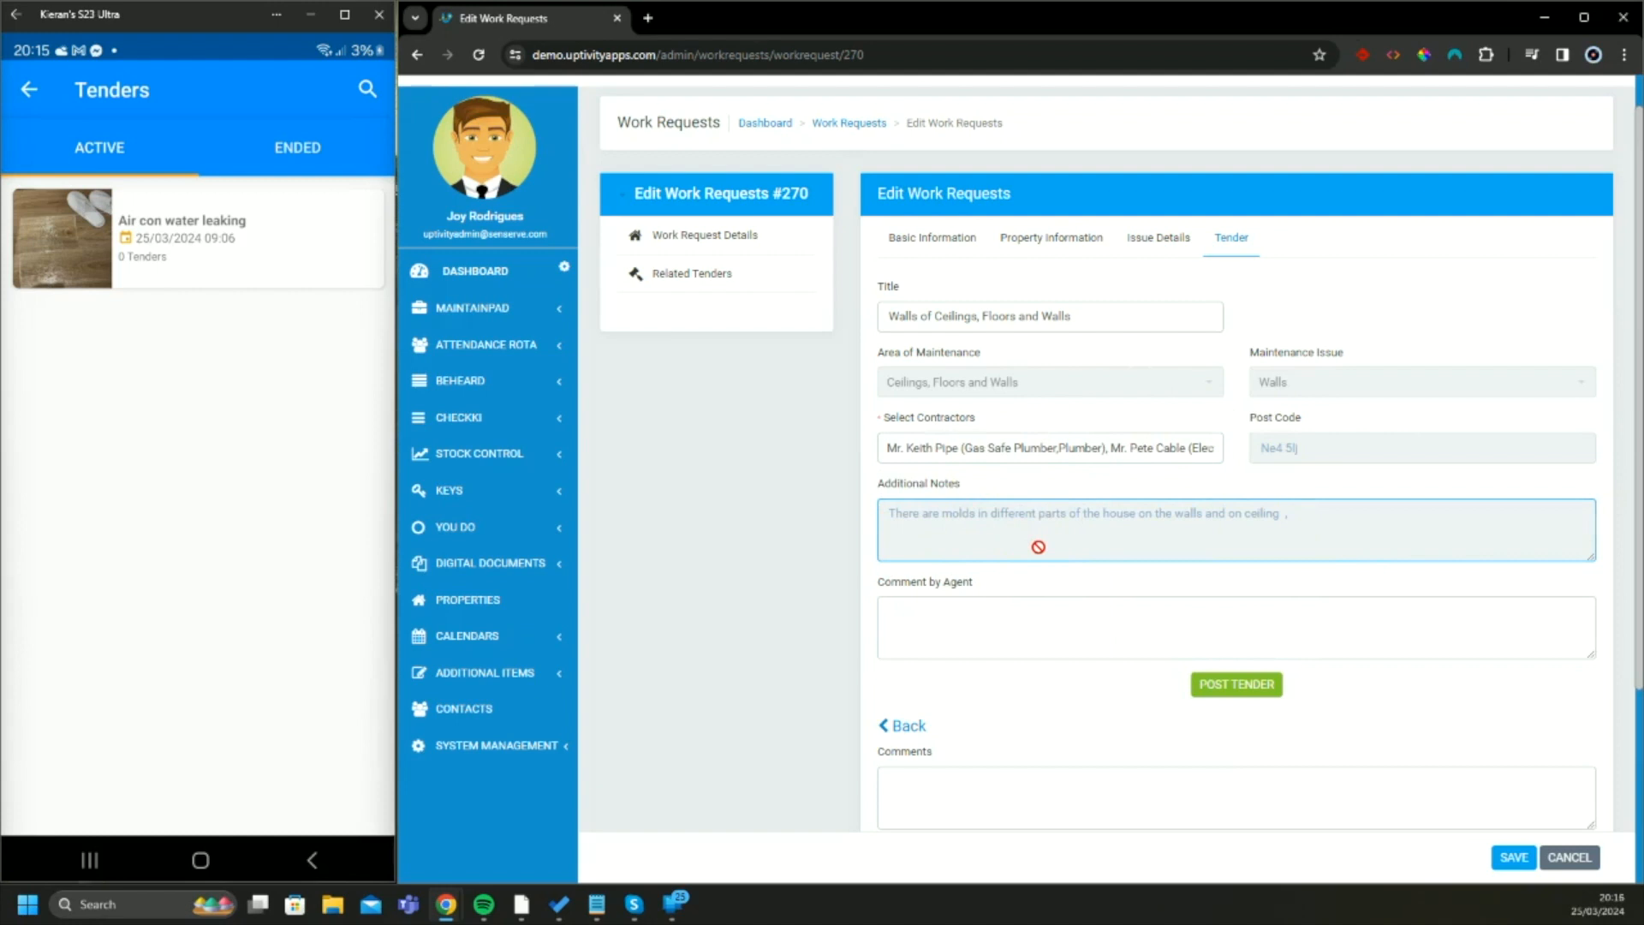
pyautogui.click(1227, 694)
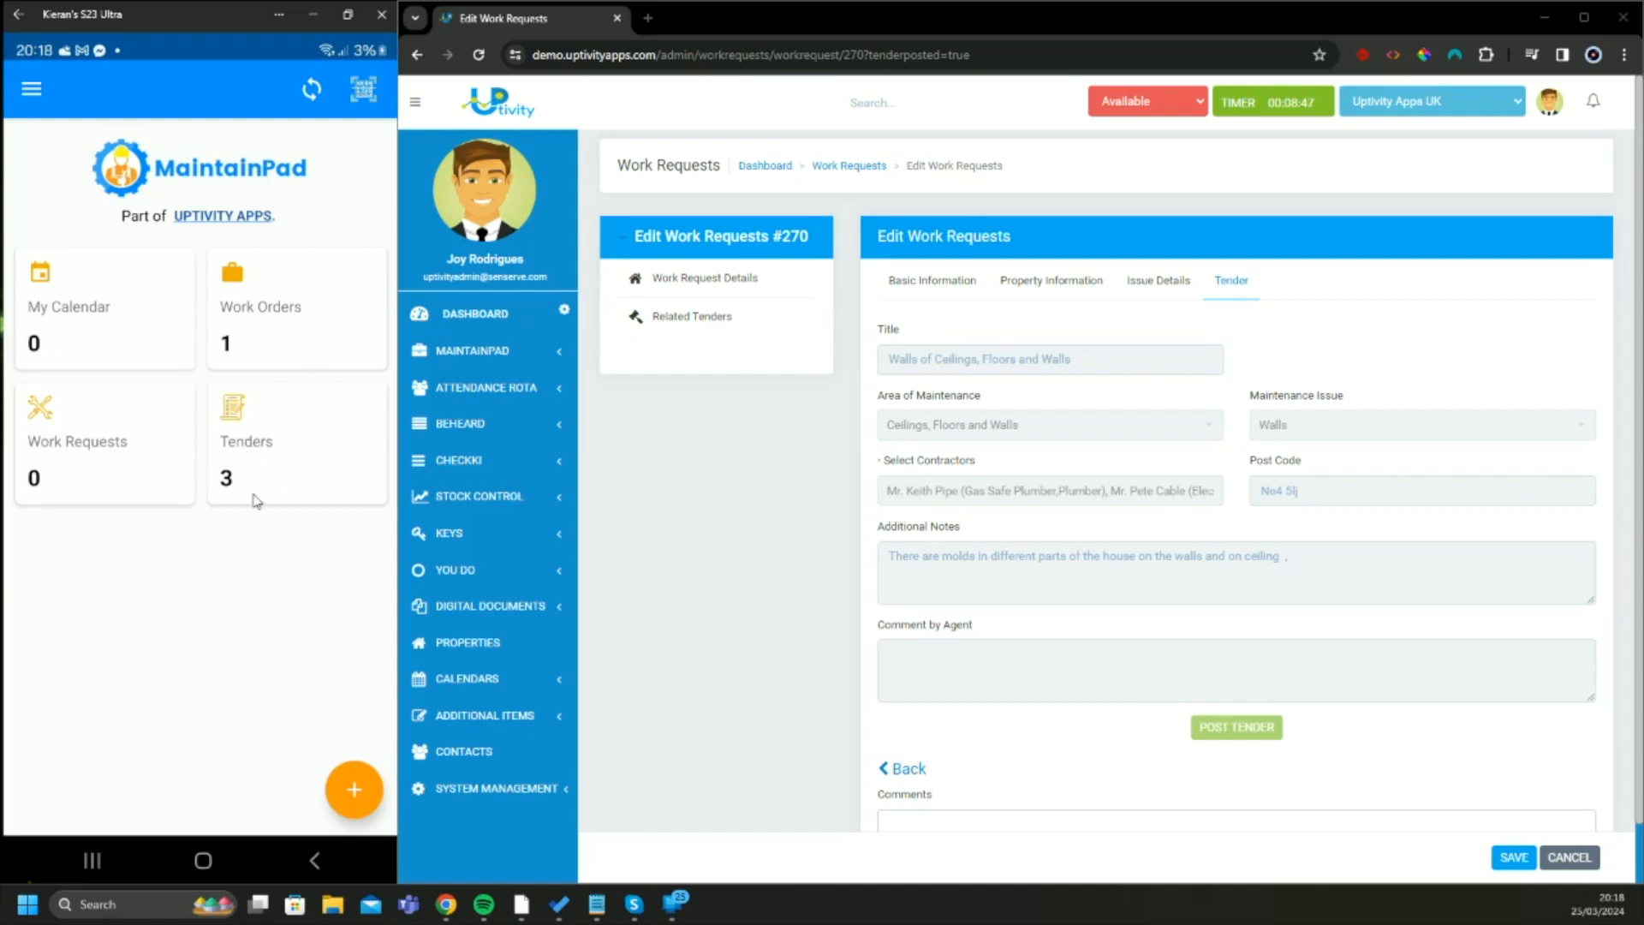
# In the MaintainPad phone app, open the Walls of Ceilings, Floors and Walls tender and review its details down to the parts and services sections
pyautogui.click(286, 440)
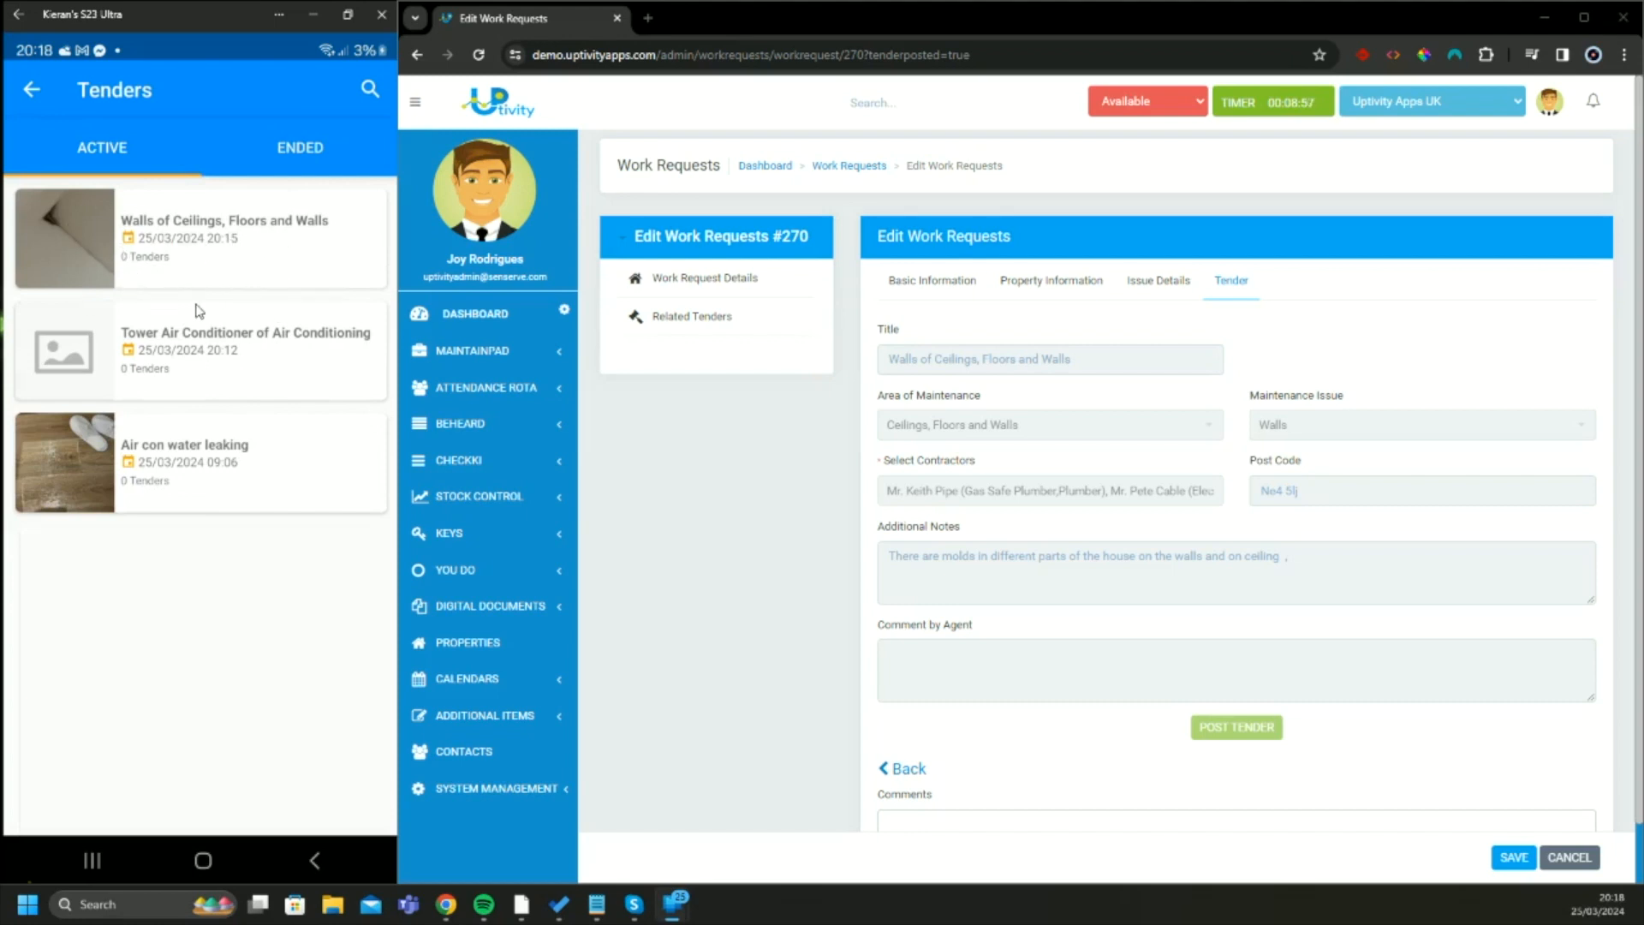
pyautogui.click(271, 248)
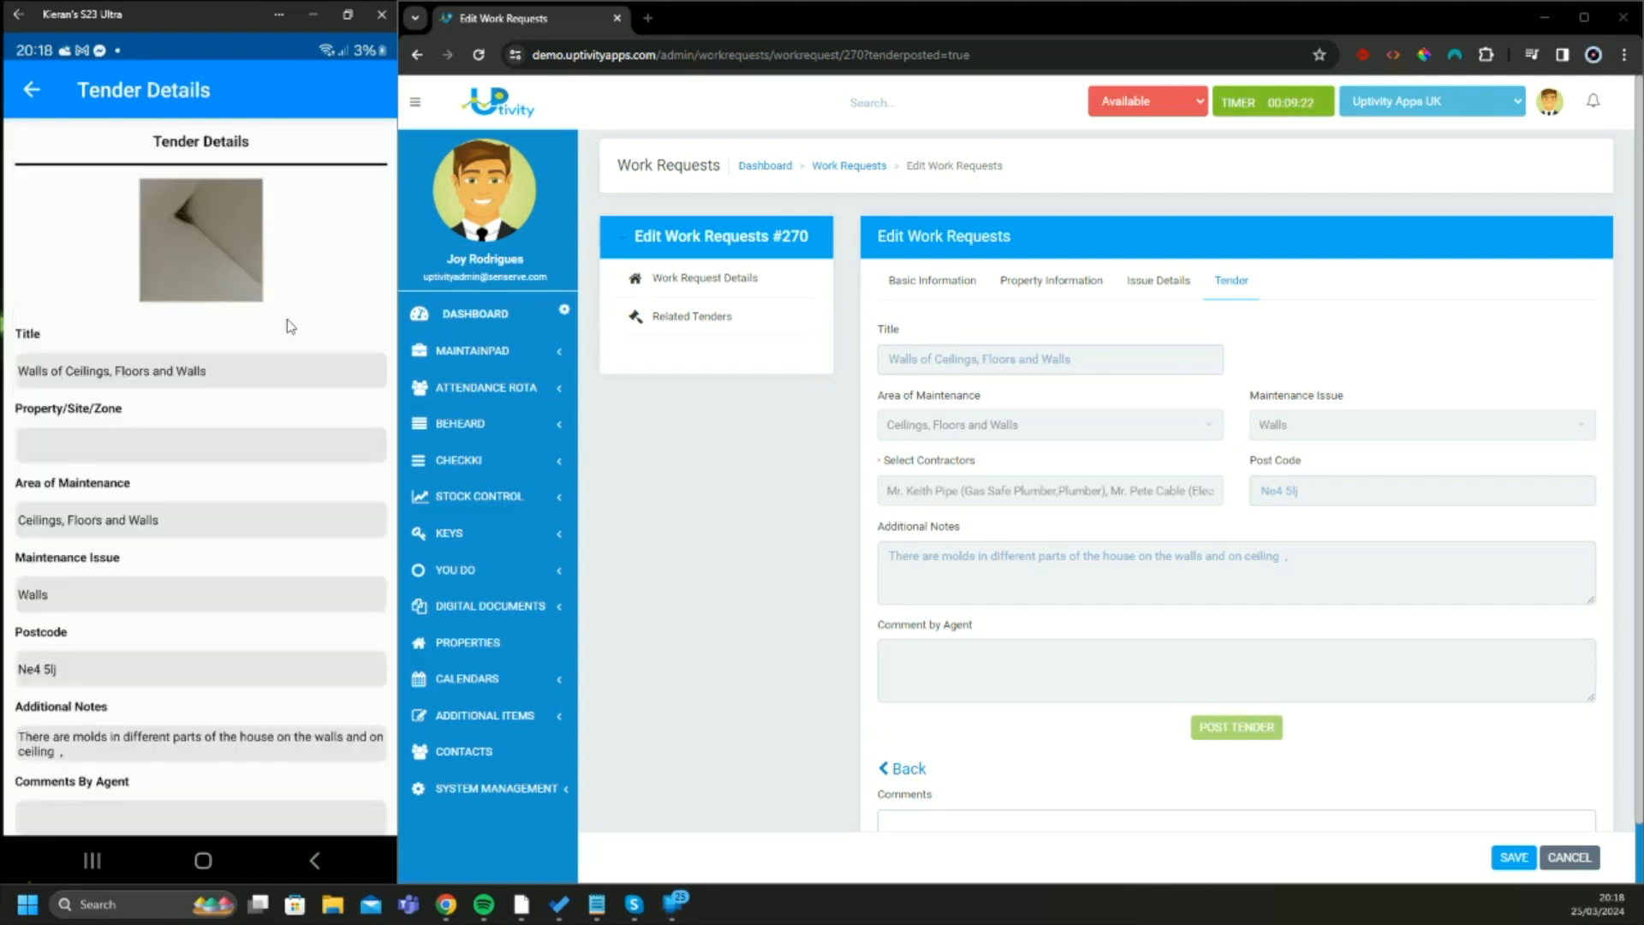
pyautogui.scroll(-1, 206, 342)
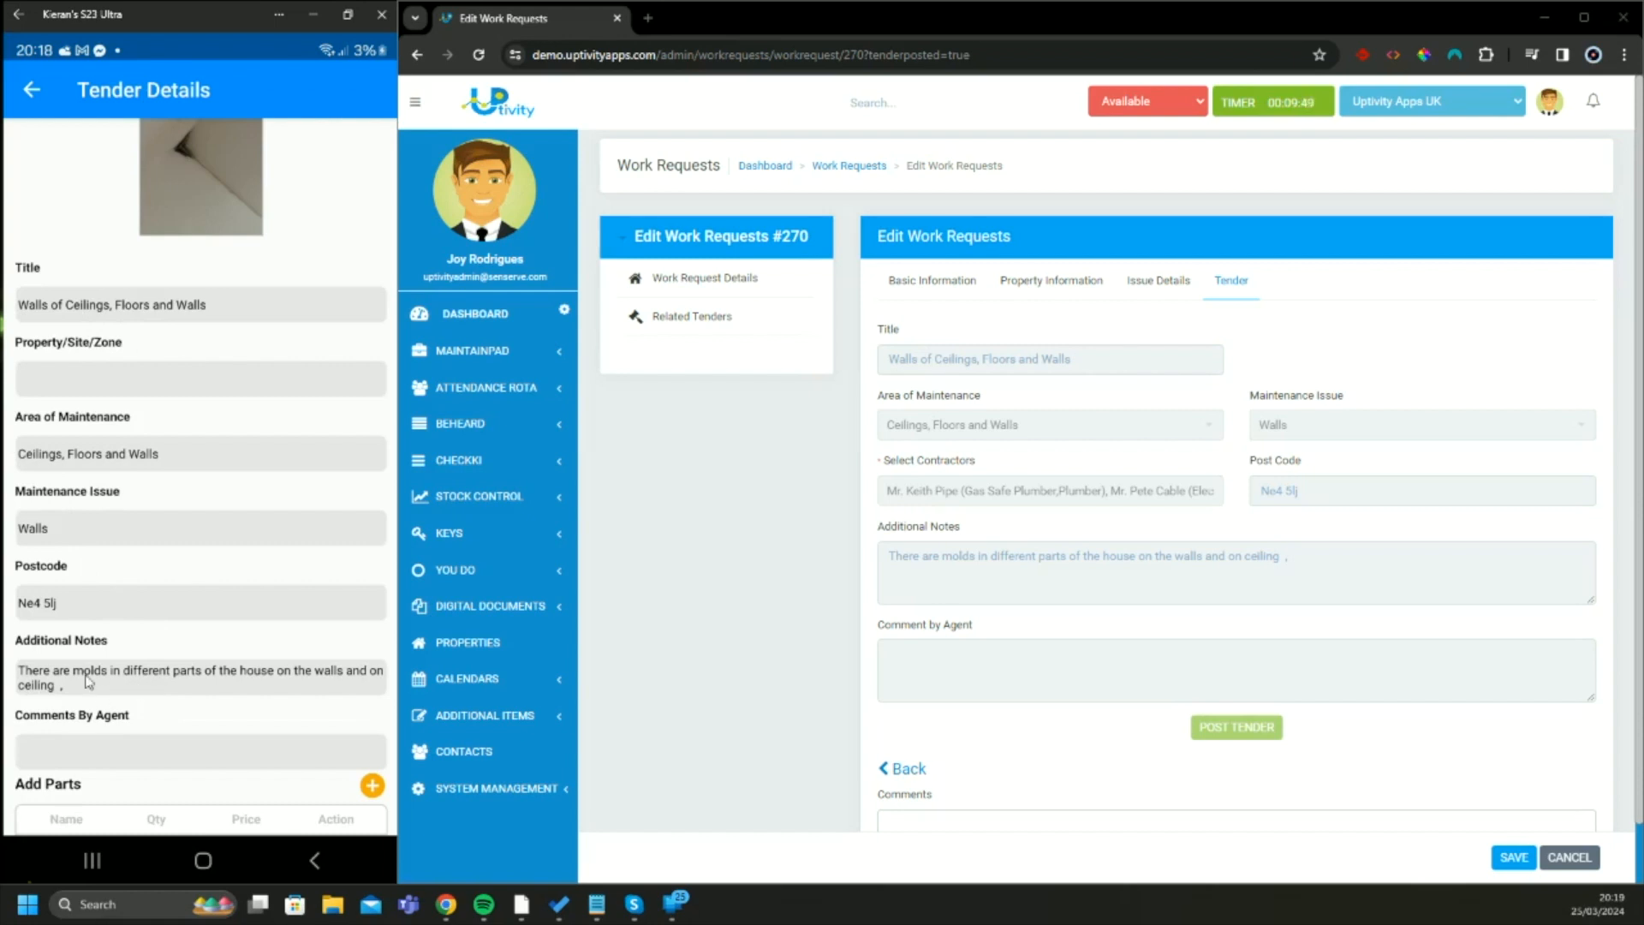
pyautogui.scroll(-2, 87, 683)
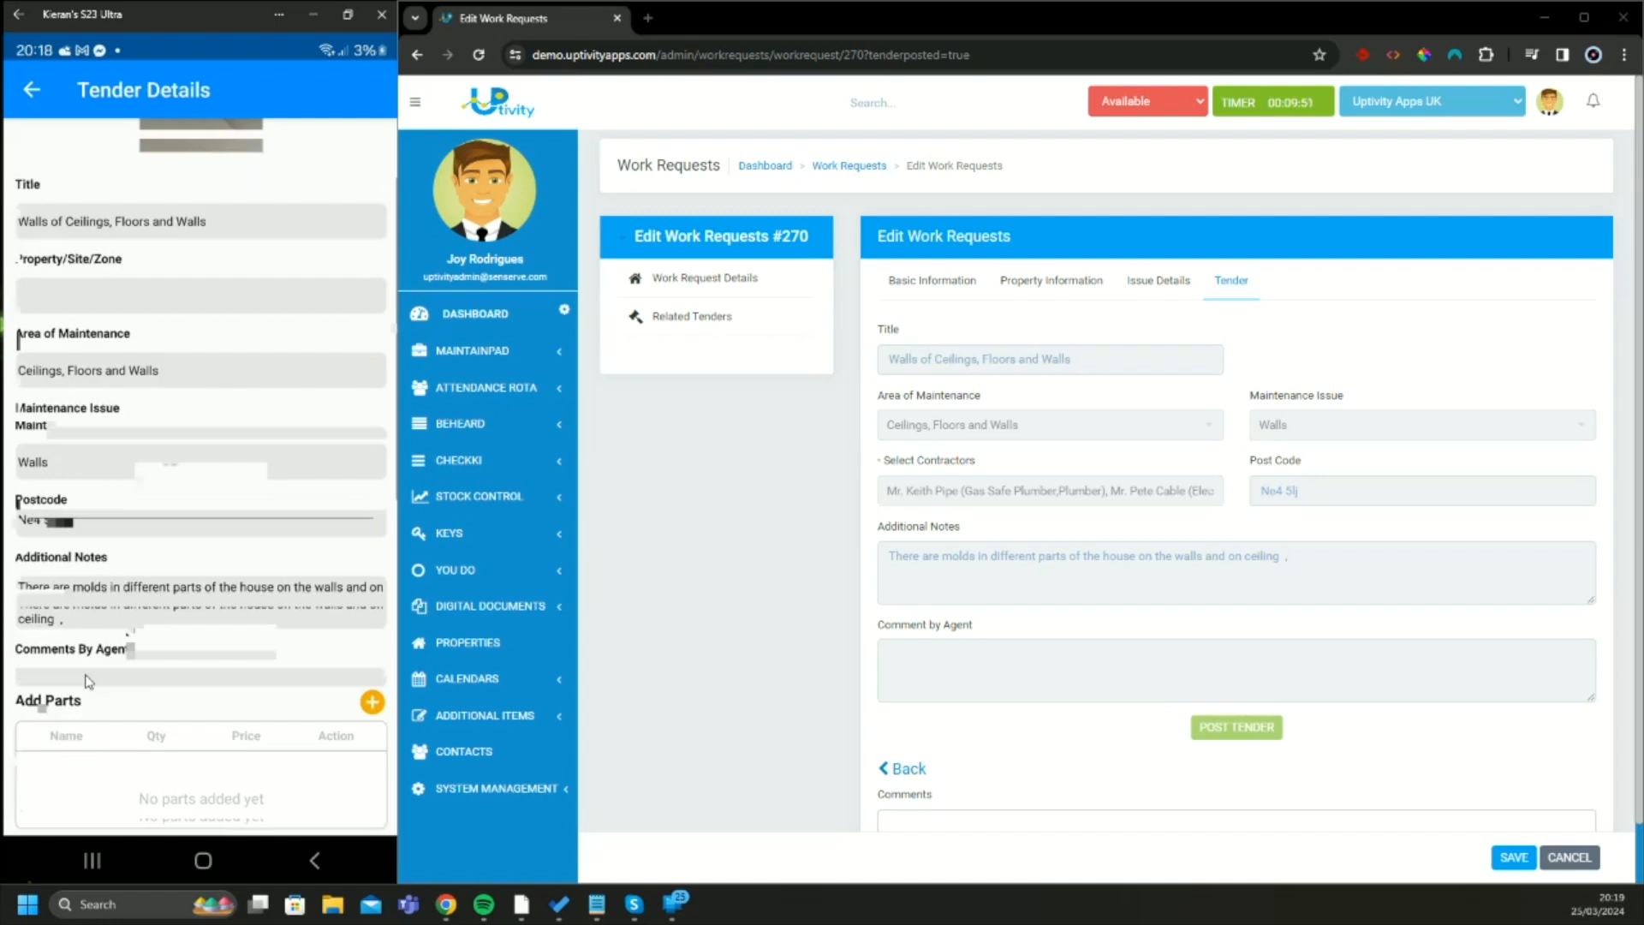
pyautogui.scroll(-5, 87, 682)
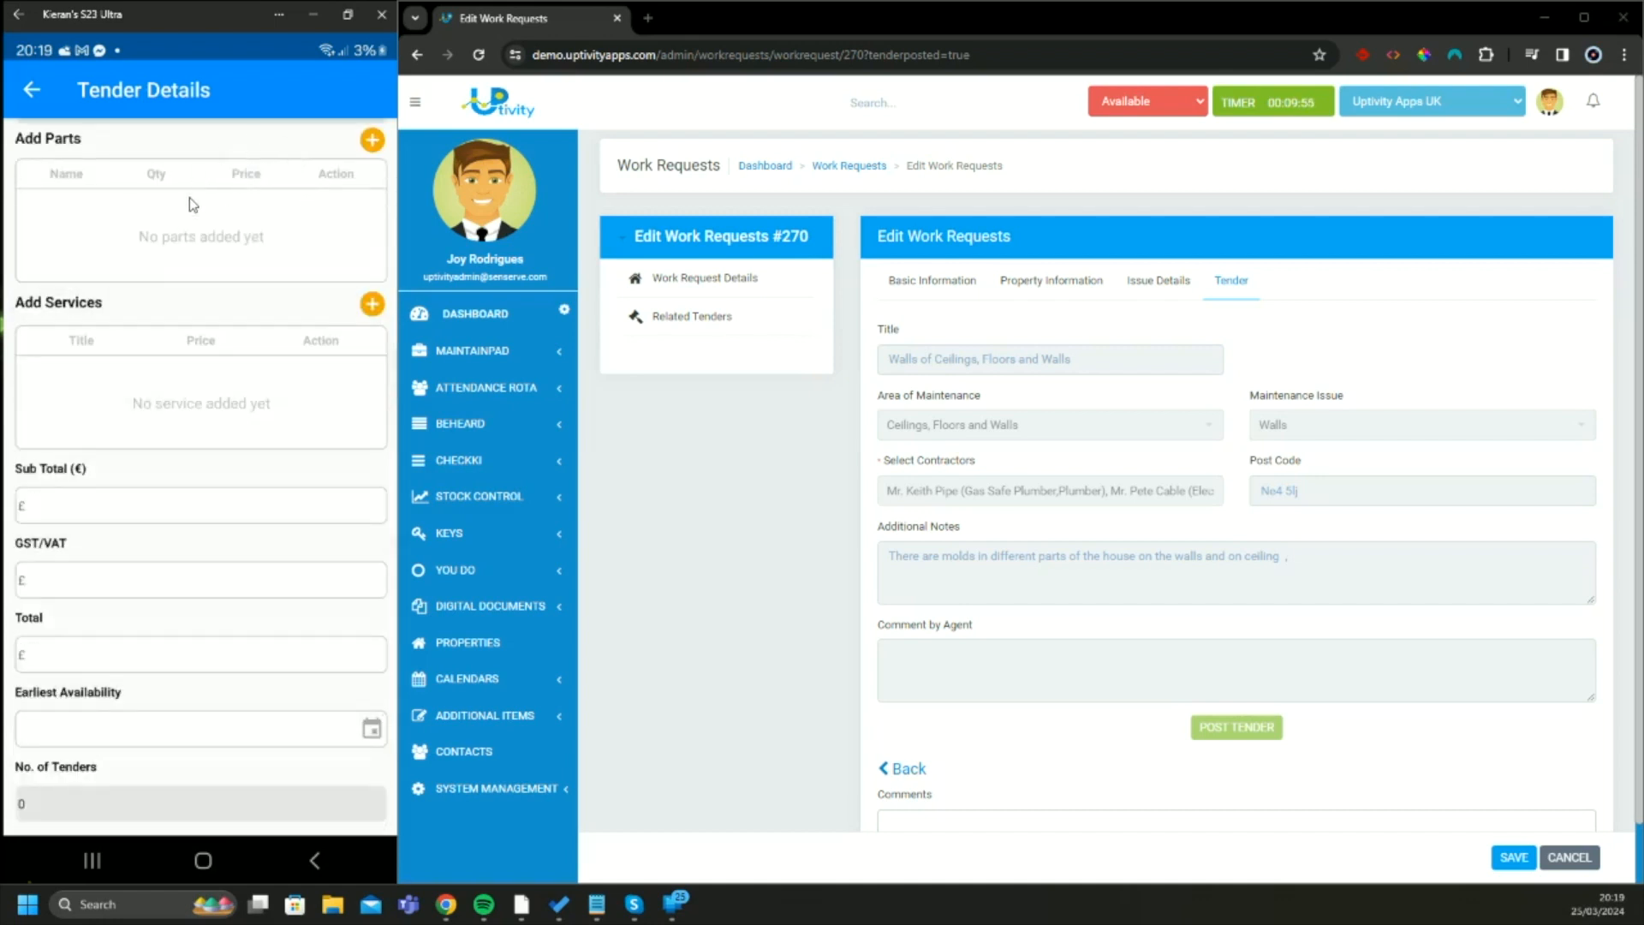
# Add a part named New Part to the tender with quantity 5 and price 200
pyautogui.click(361, 144)
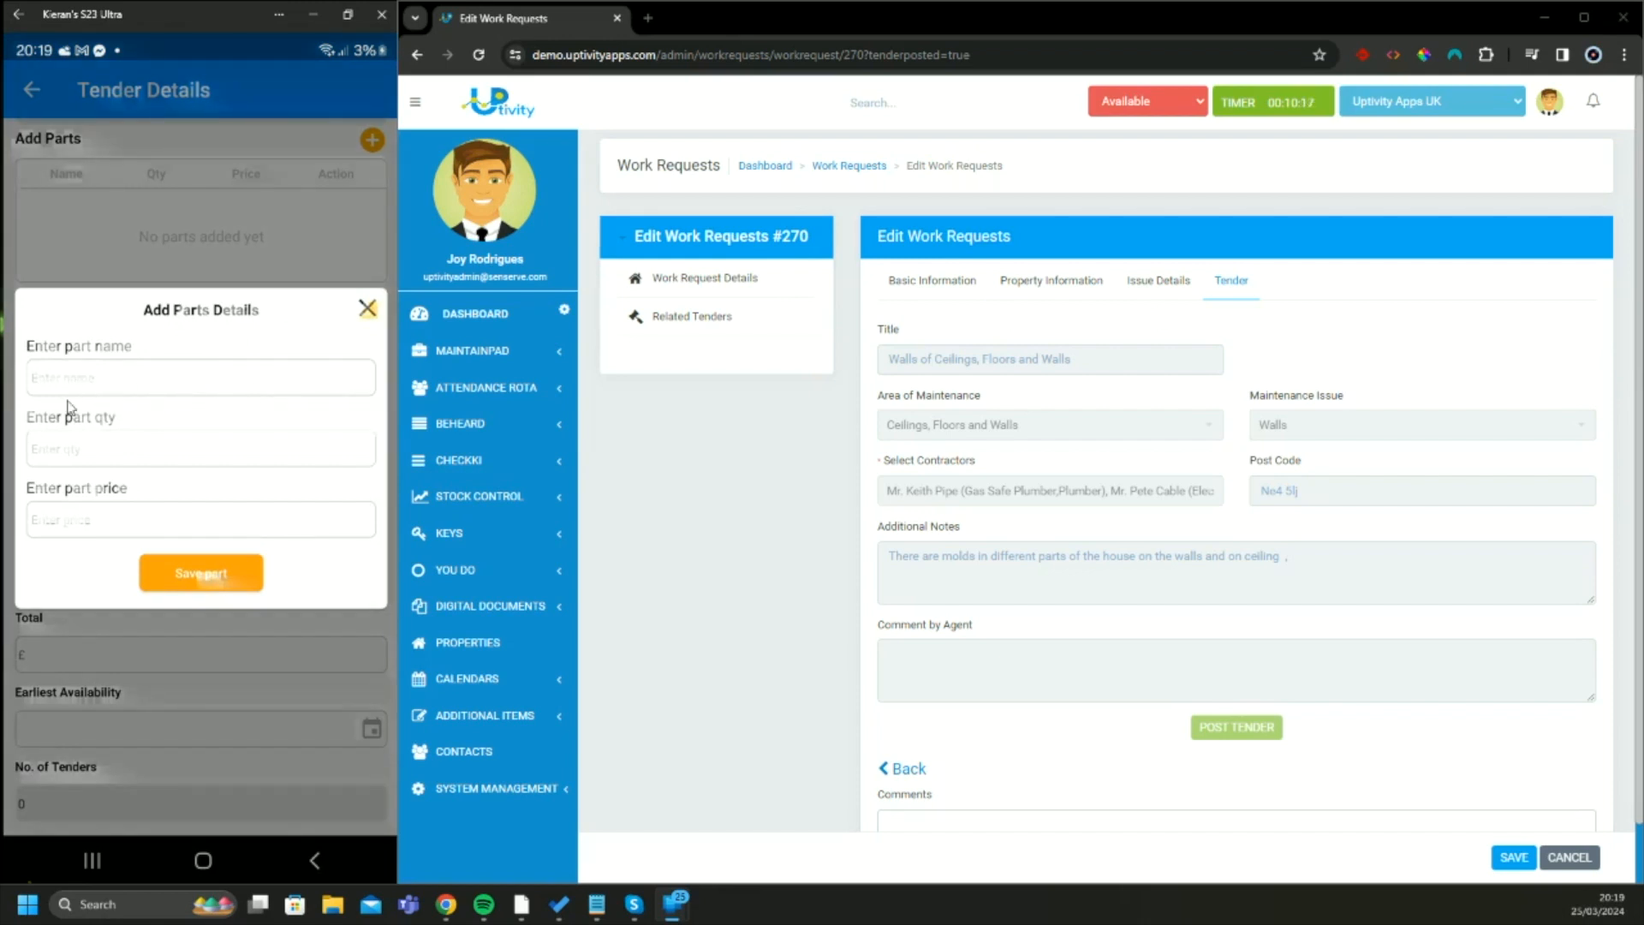
pyautogui.click(120, 390)
pyautogui.write('New Part')
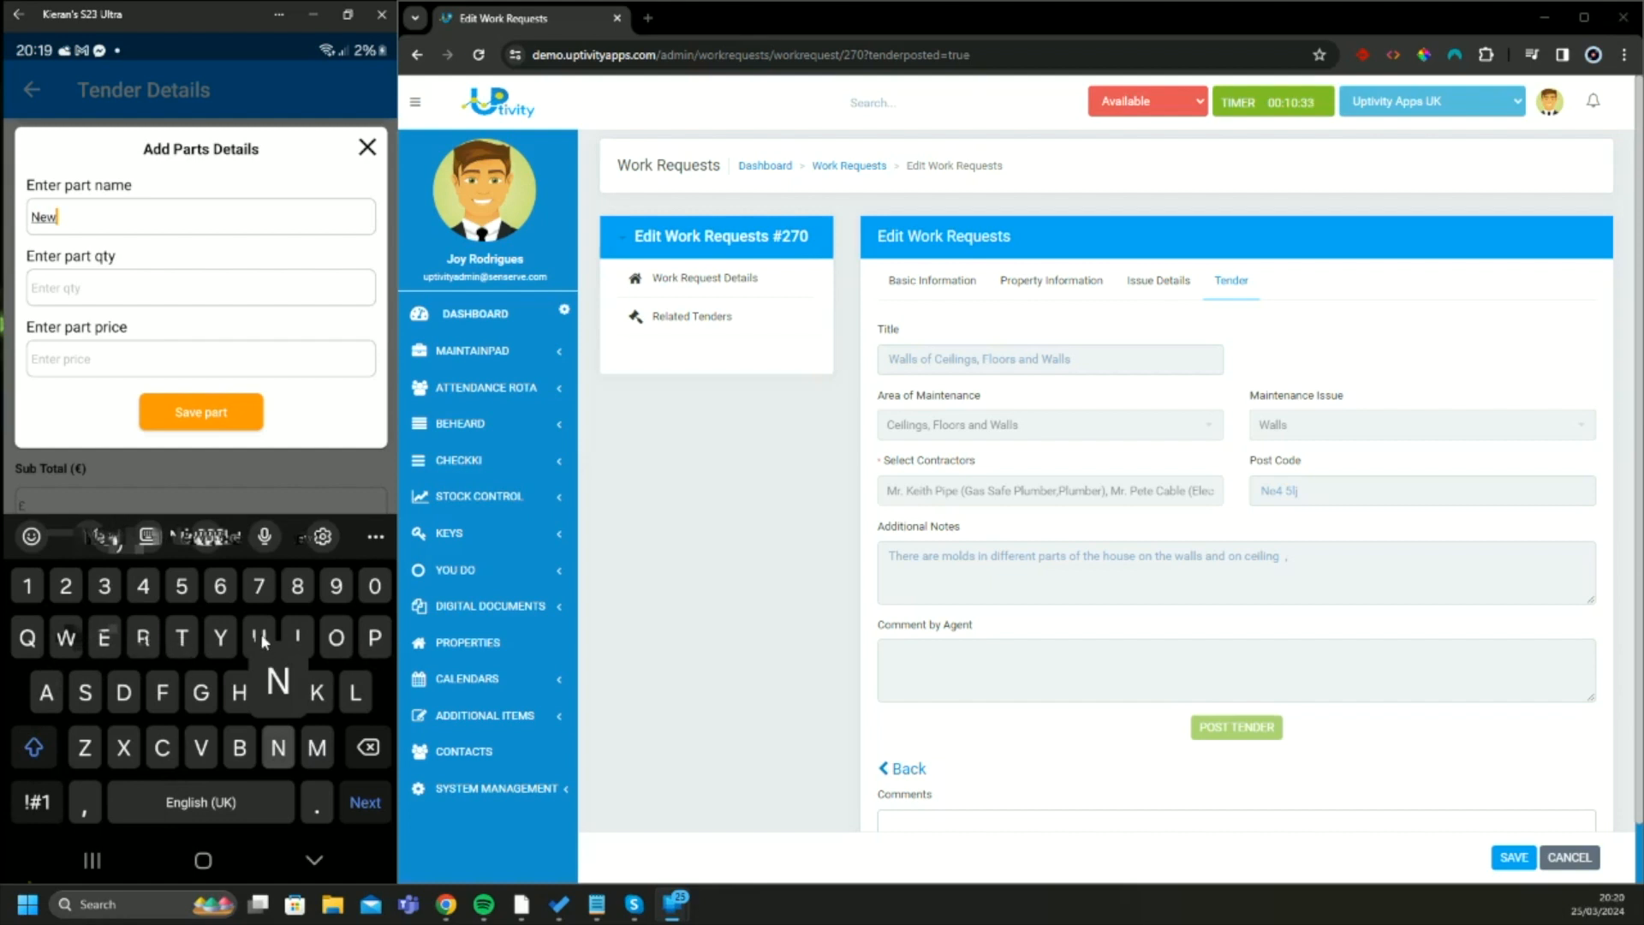
pyautogui.press('Return')
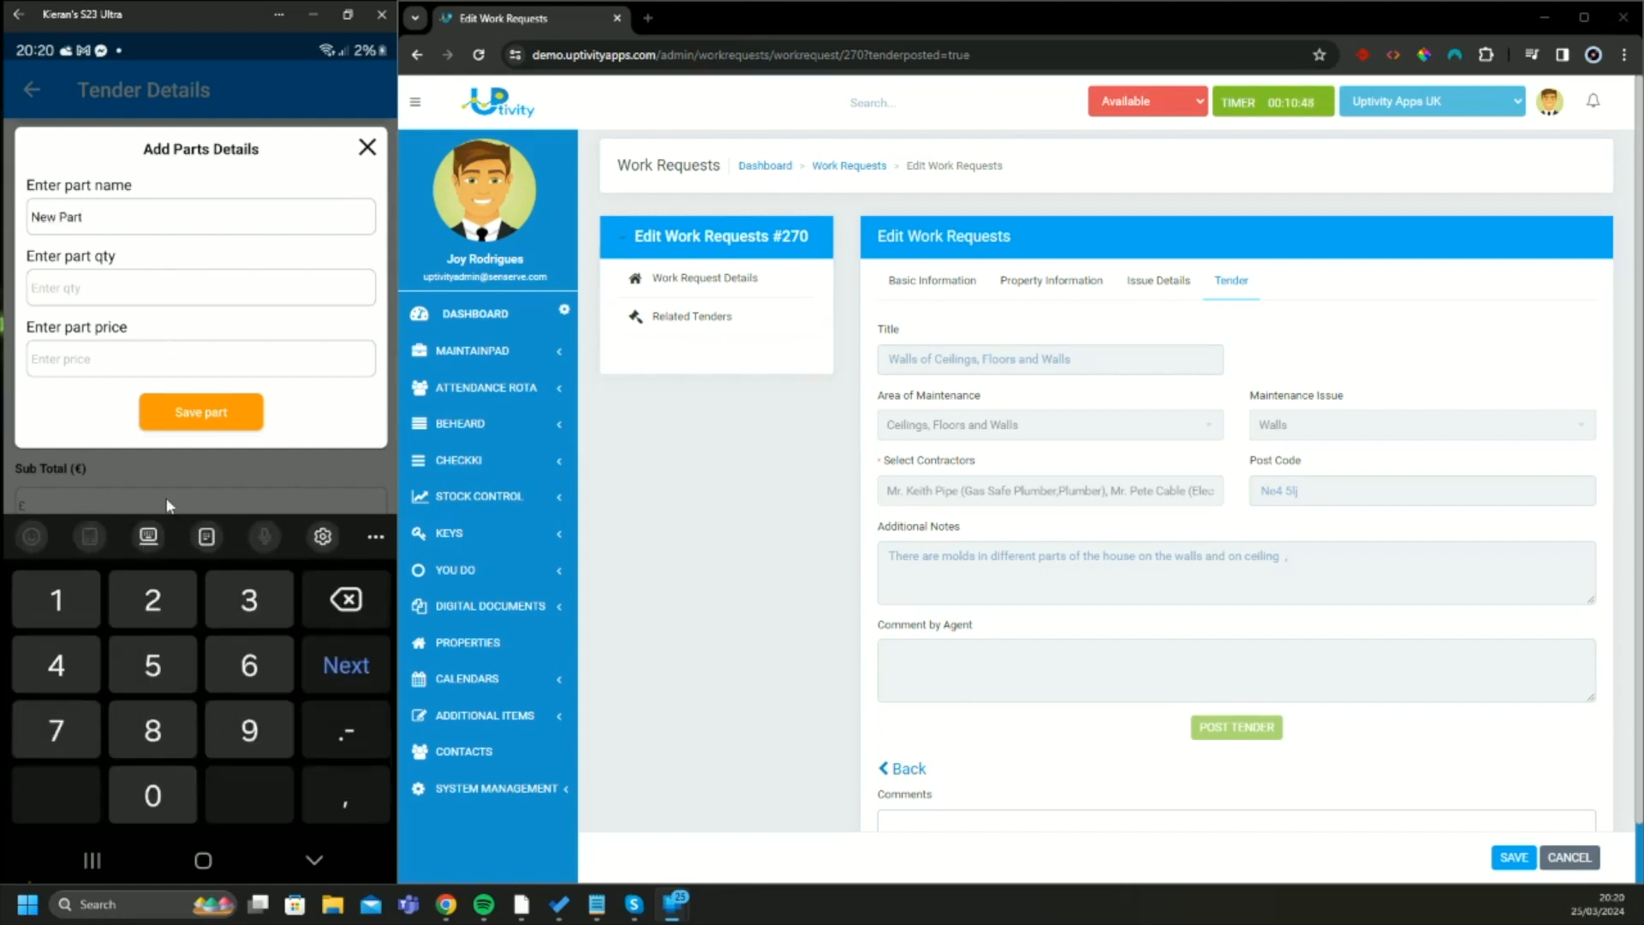
pyautogui.write('5')
pyautogui.click(120, 360)
pyautogui.write('200')
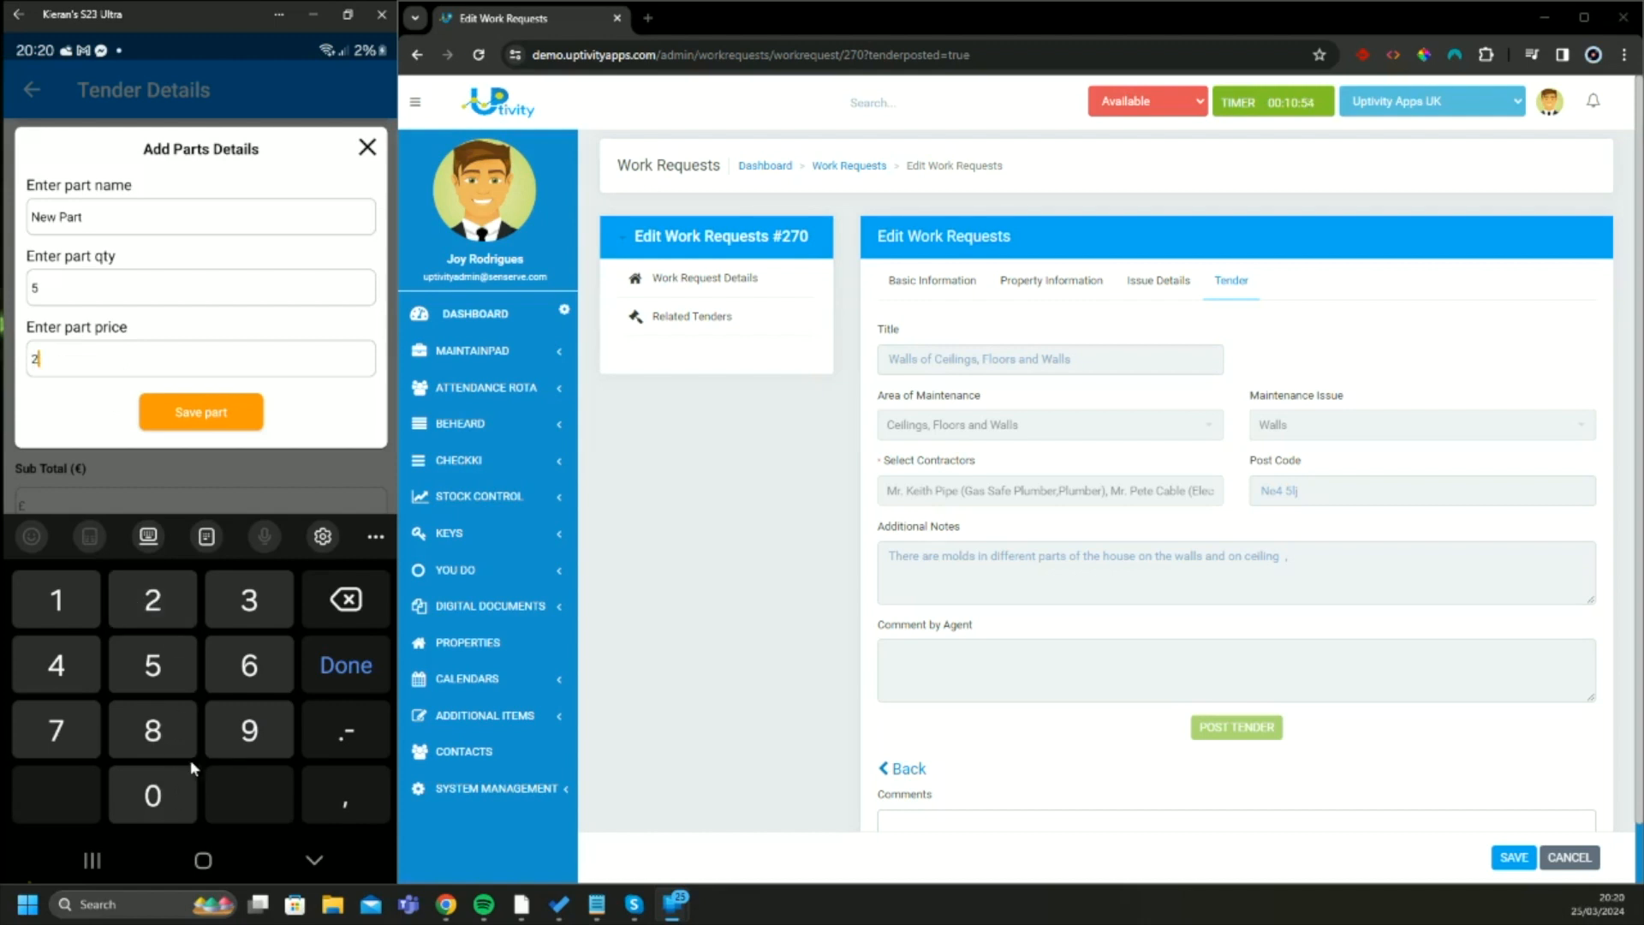
pyautogui.click(202, 412)
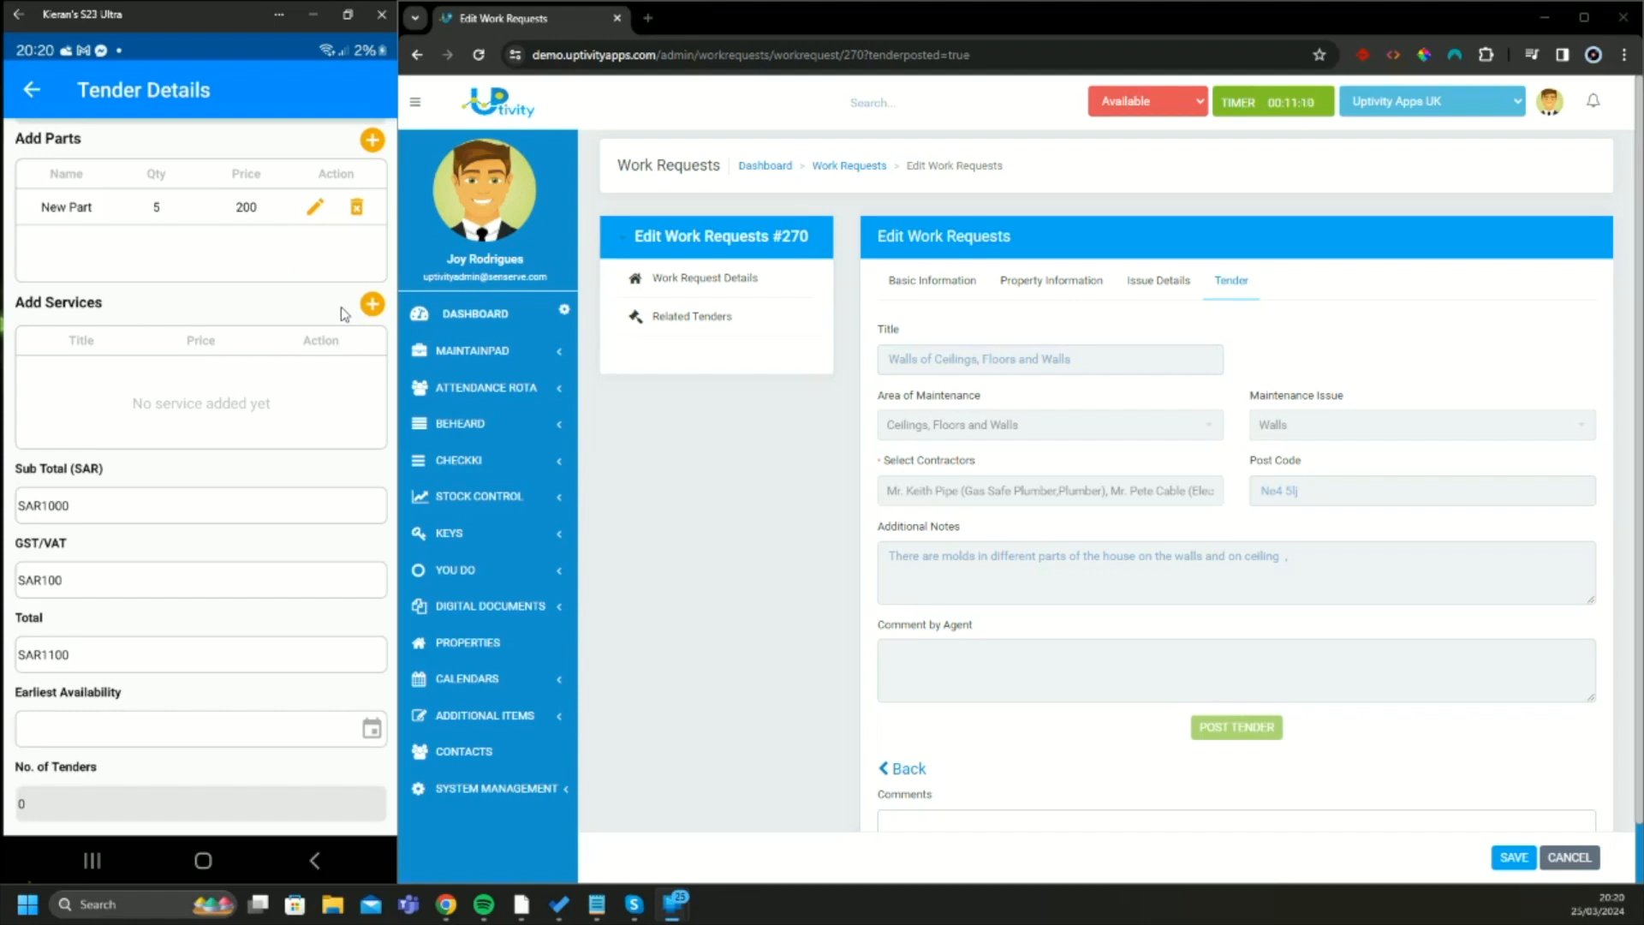
# Add a service titled Ground Work to the tender with a price of 2000
pyautogui.click(372, 303)
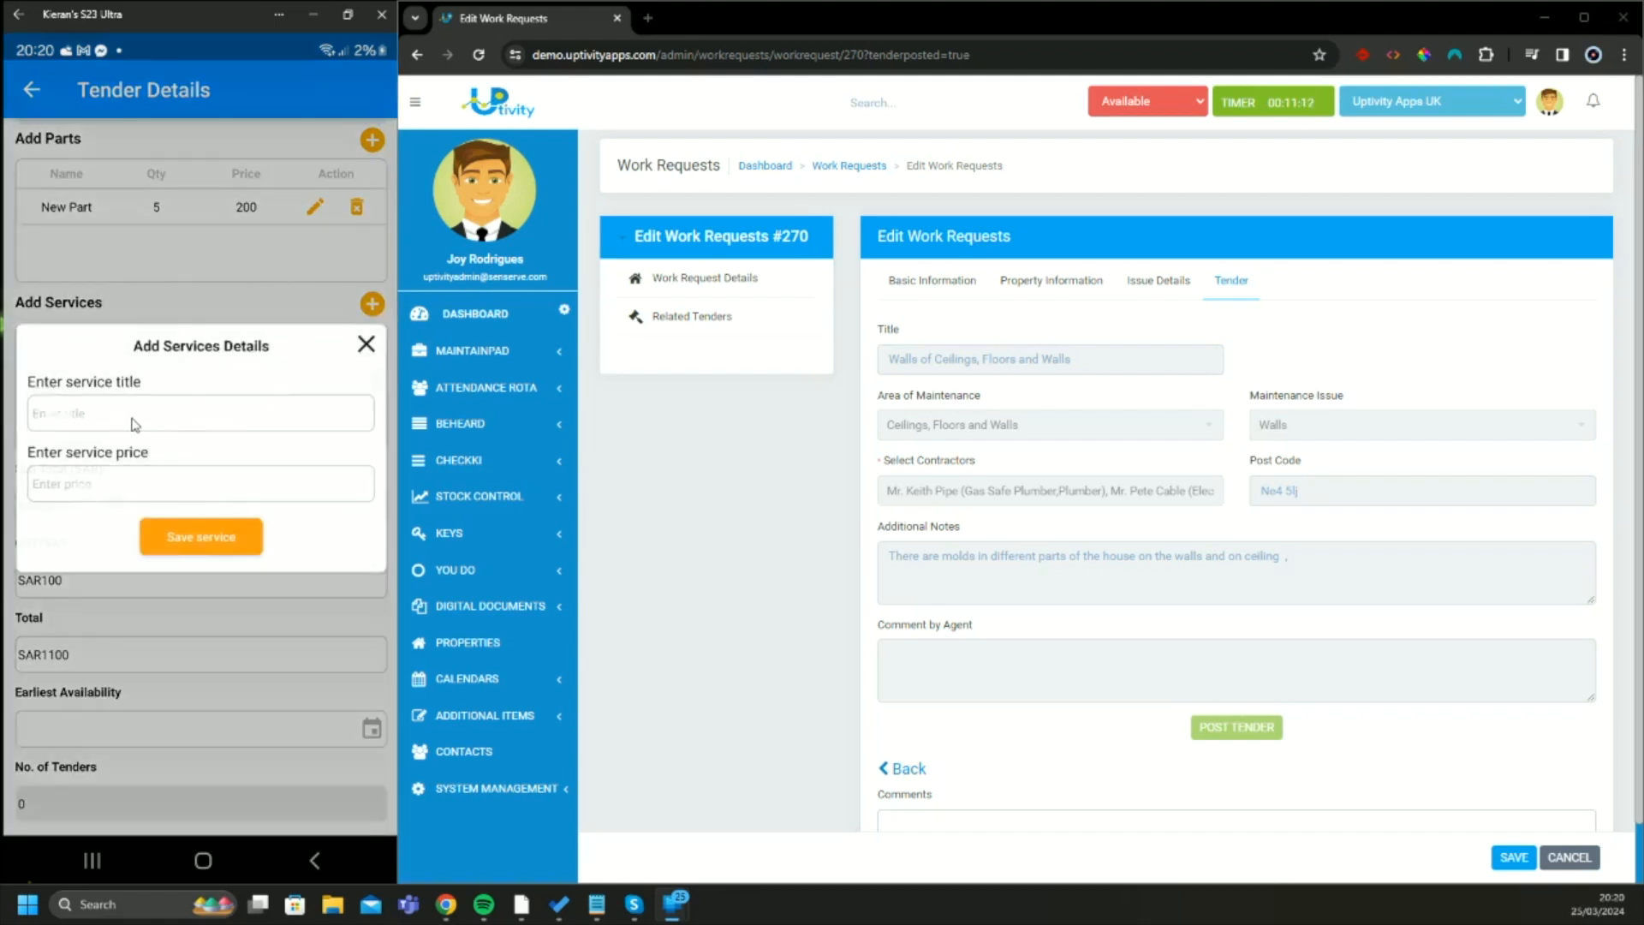
pyautogui.click(132, 424)
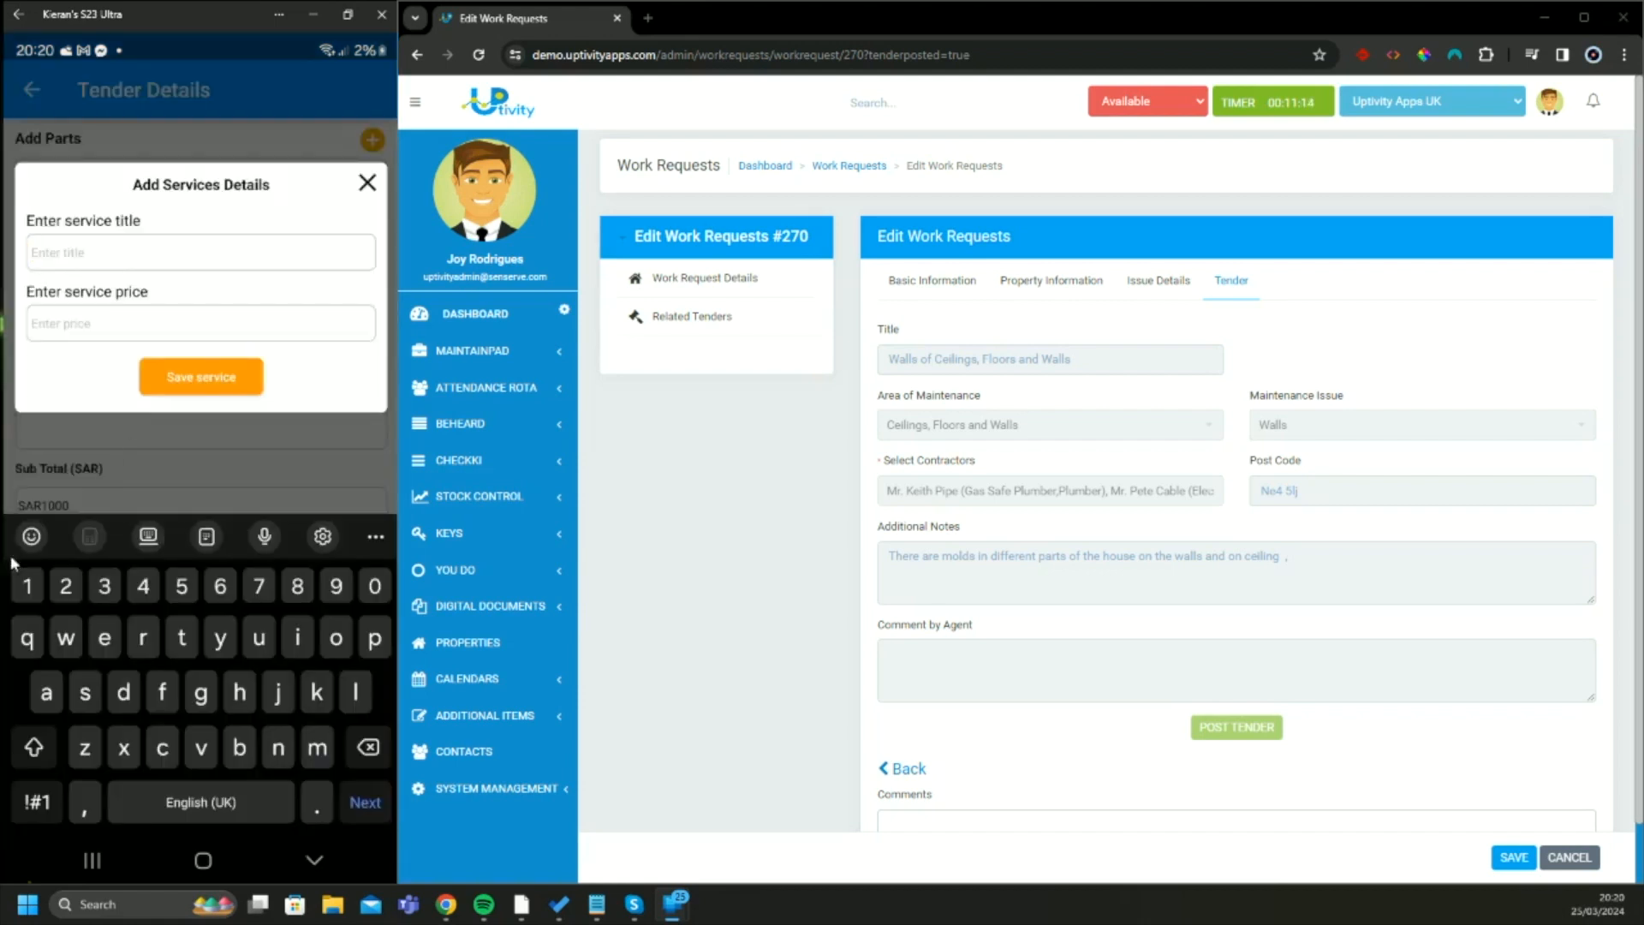
pyautogui.click(200, 692)
pyautogui.click(143, 637)
pyautogui.click(335, 637)
pyautogui.click(259, 637)
pyautogui.click(279, 748)
pyautogui.click(123, 692)
pyautogui.click(137, 792)
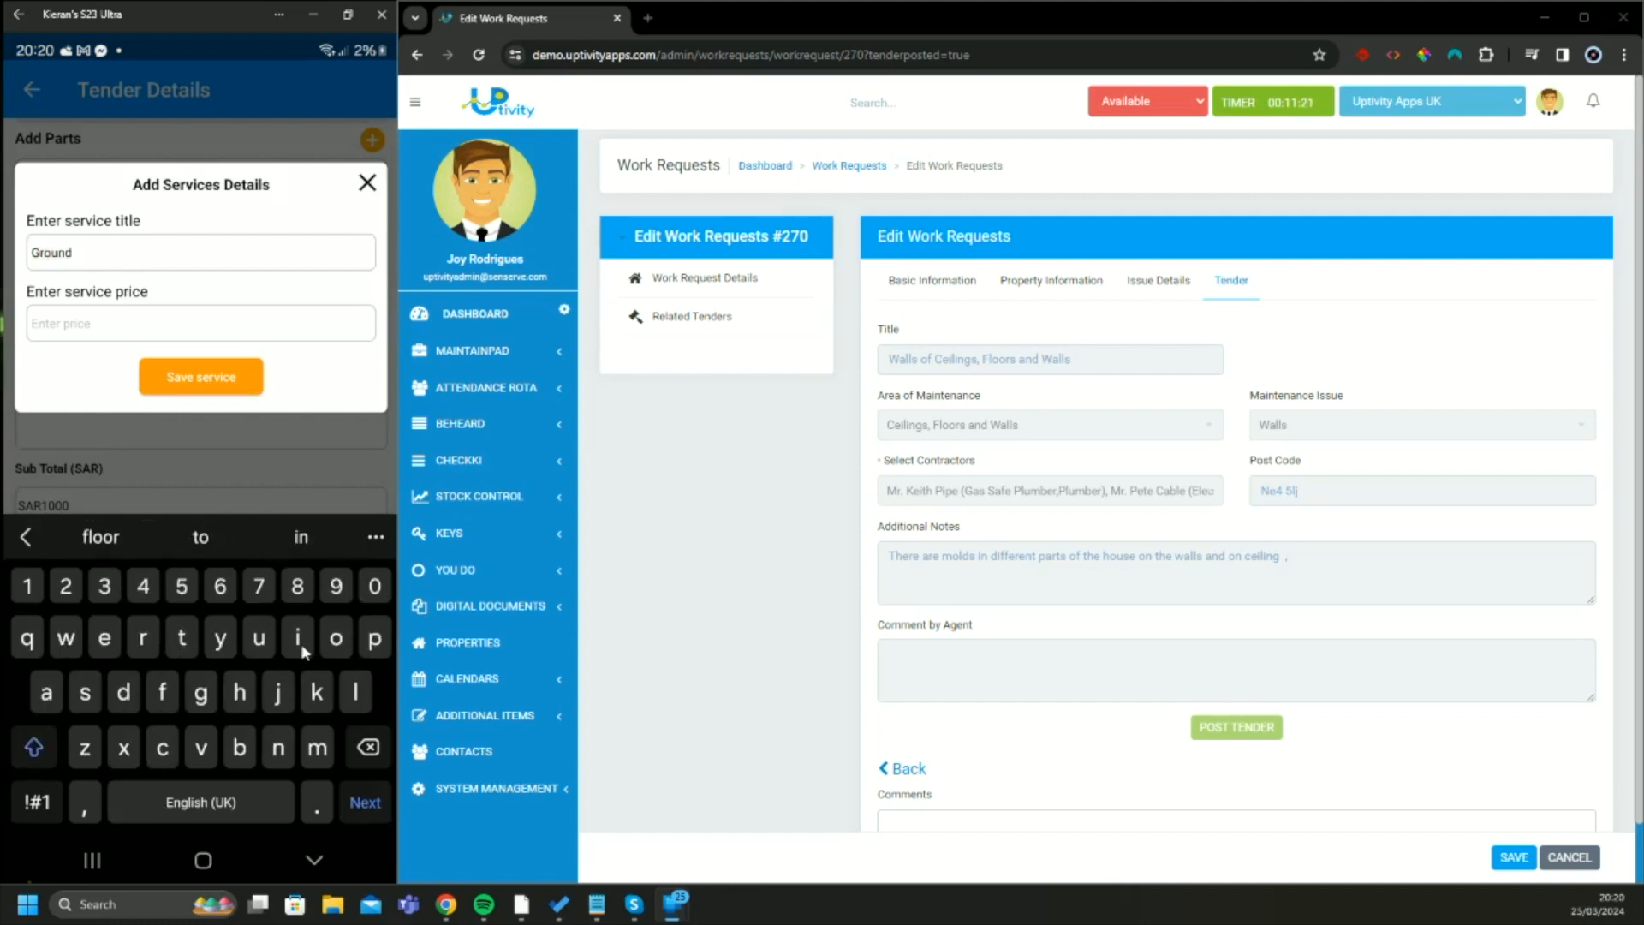
pyautogui.write('Work')
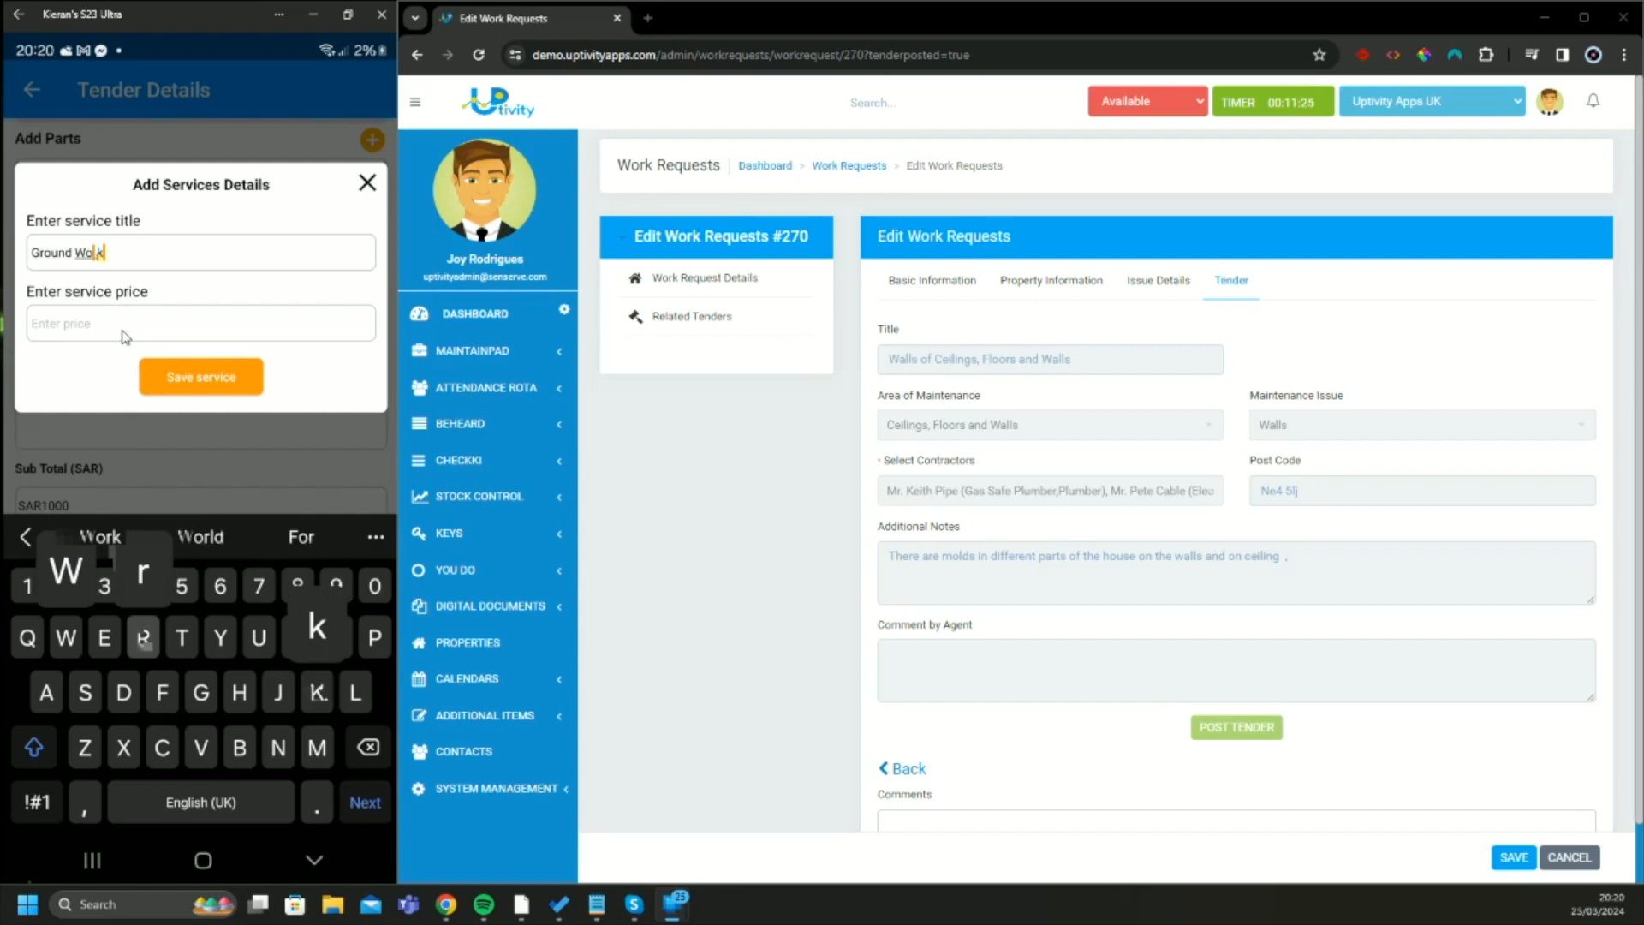
pyautogui.click(123, 334)
pyautogui.write('2000')
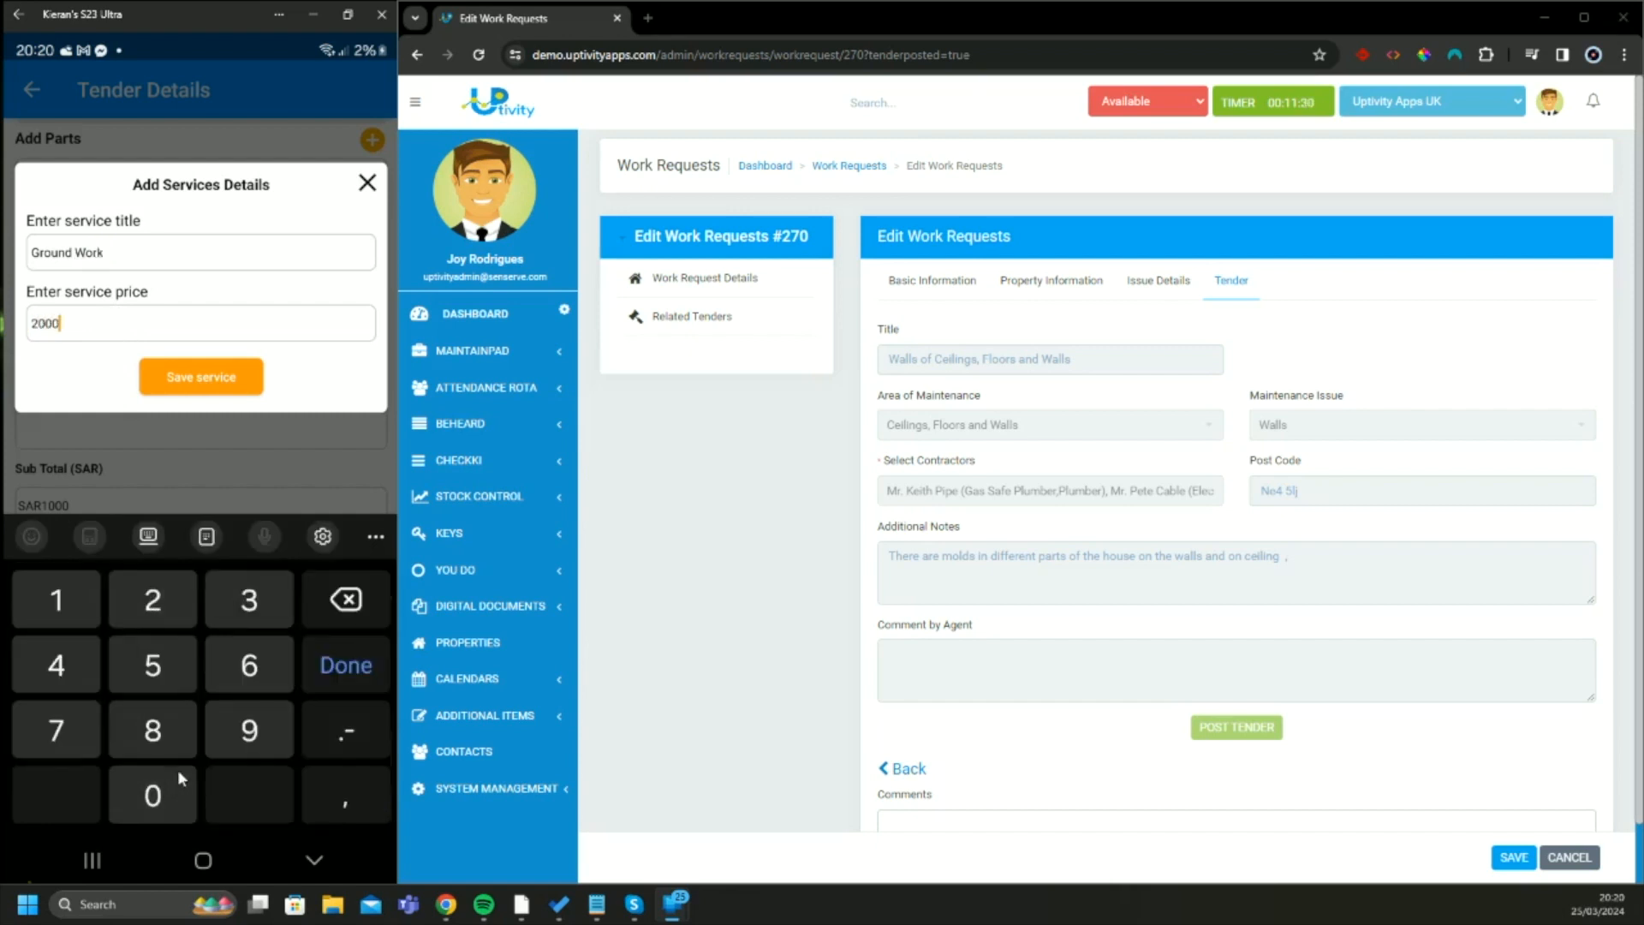
pyautogui.click(192, 393)
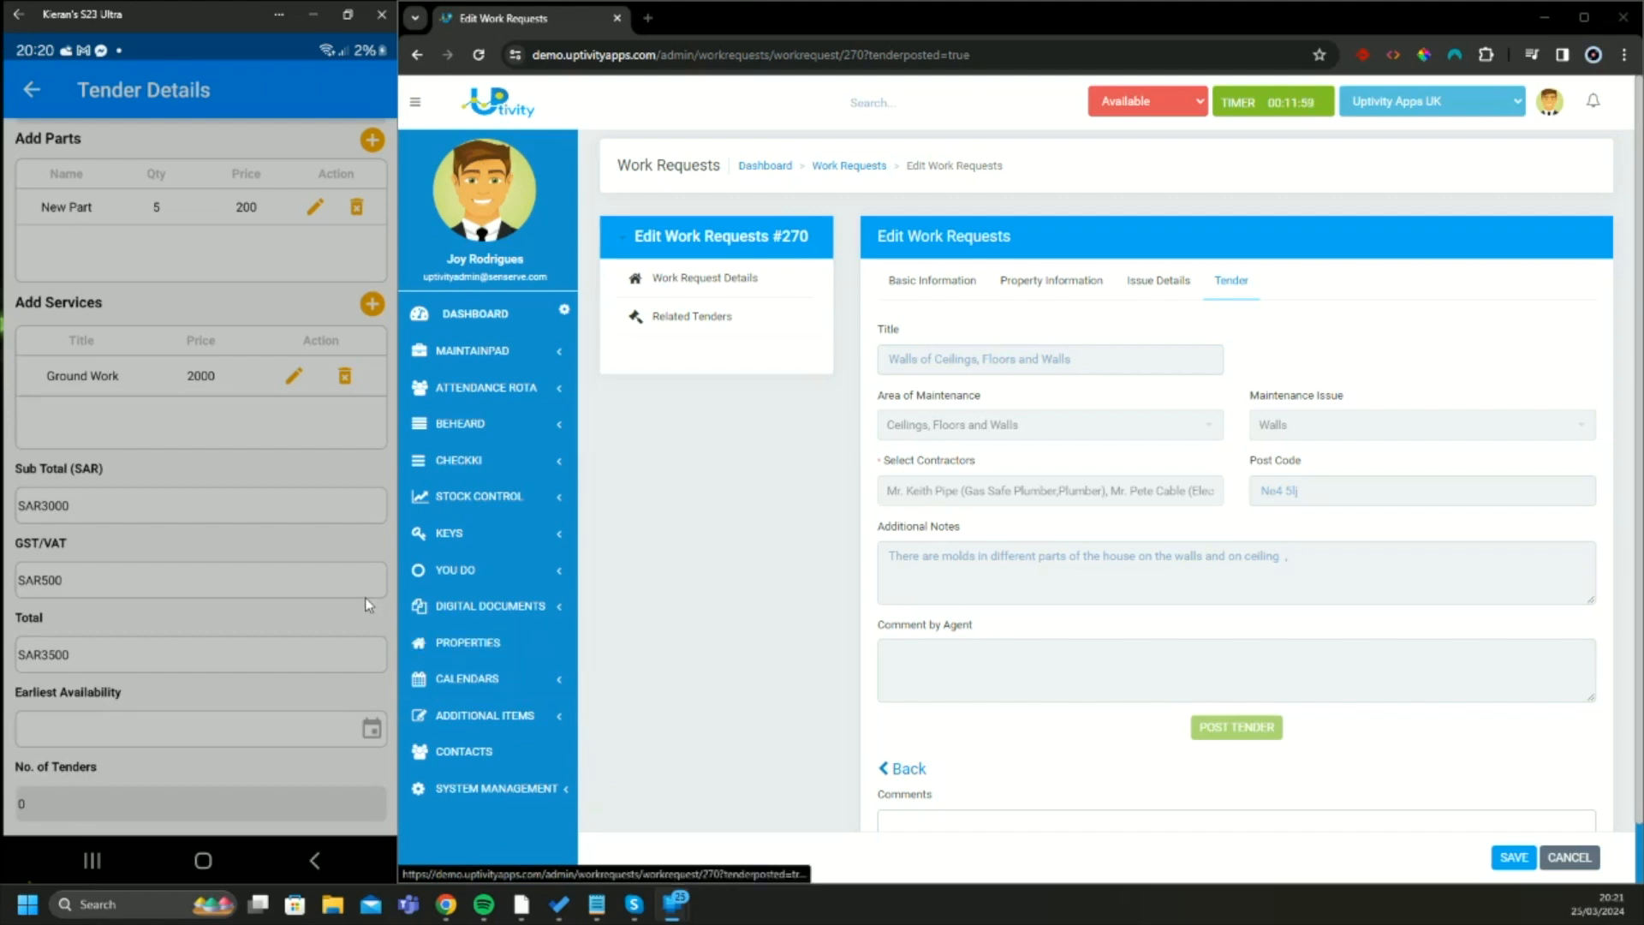
# Set the tender's earliest availability to 25/03/2024 08:18 and submit the tender
pyautogui.scroll(-3, 319, 593)
pyautogui.scroll(4, 315, 593)
pyautogui.scroll(-3, 315, 593)
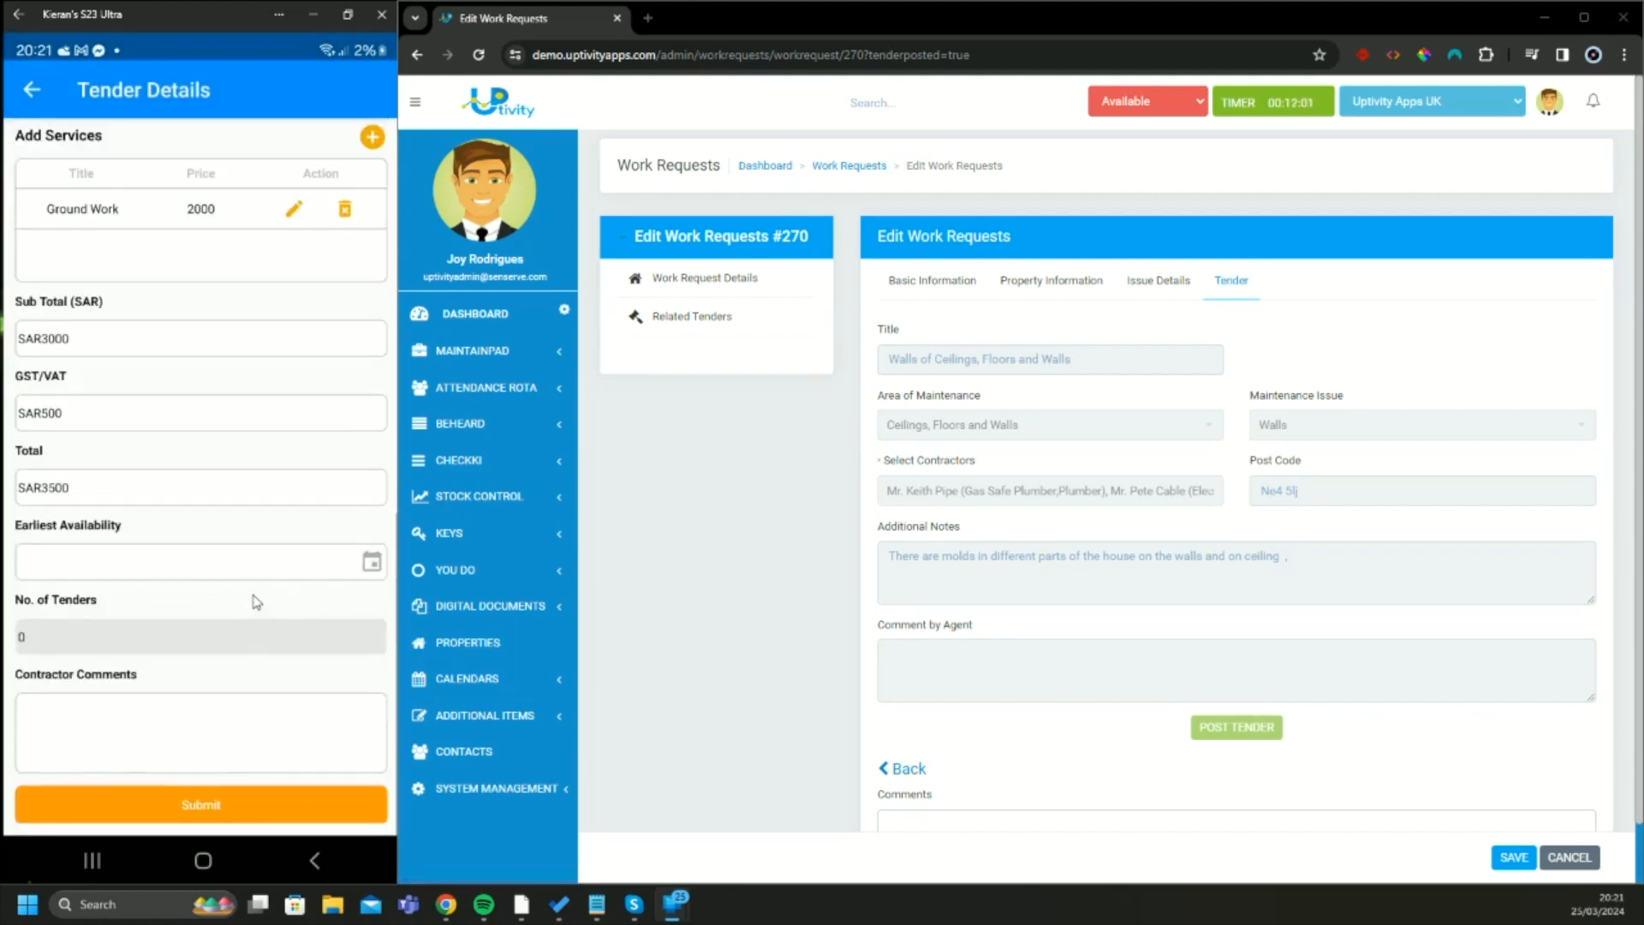
pyautogui.click(361, 563)
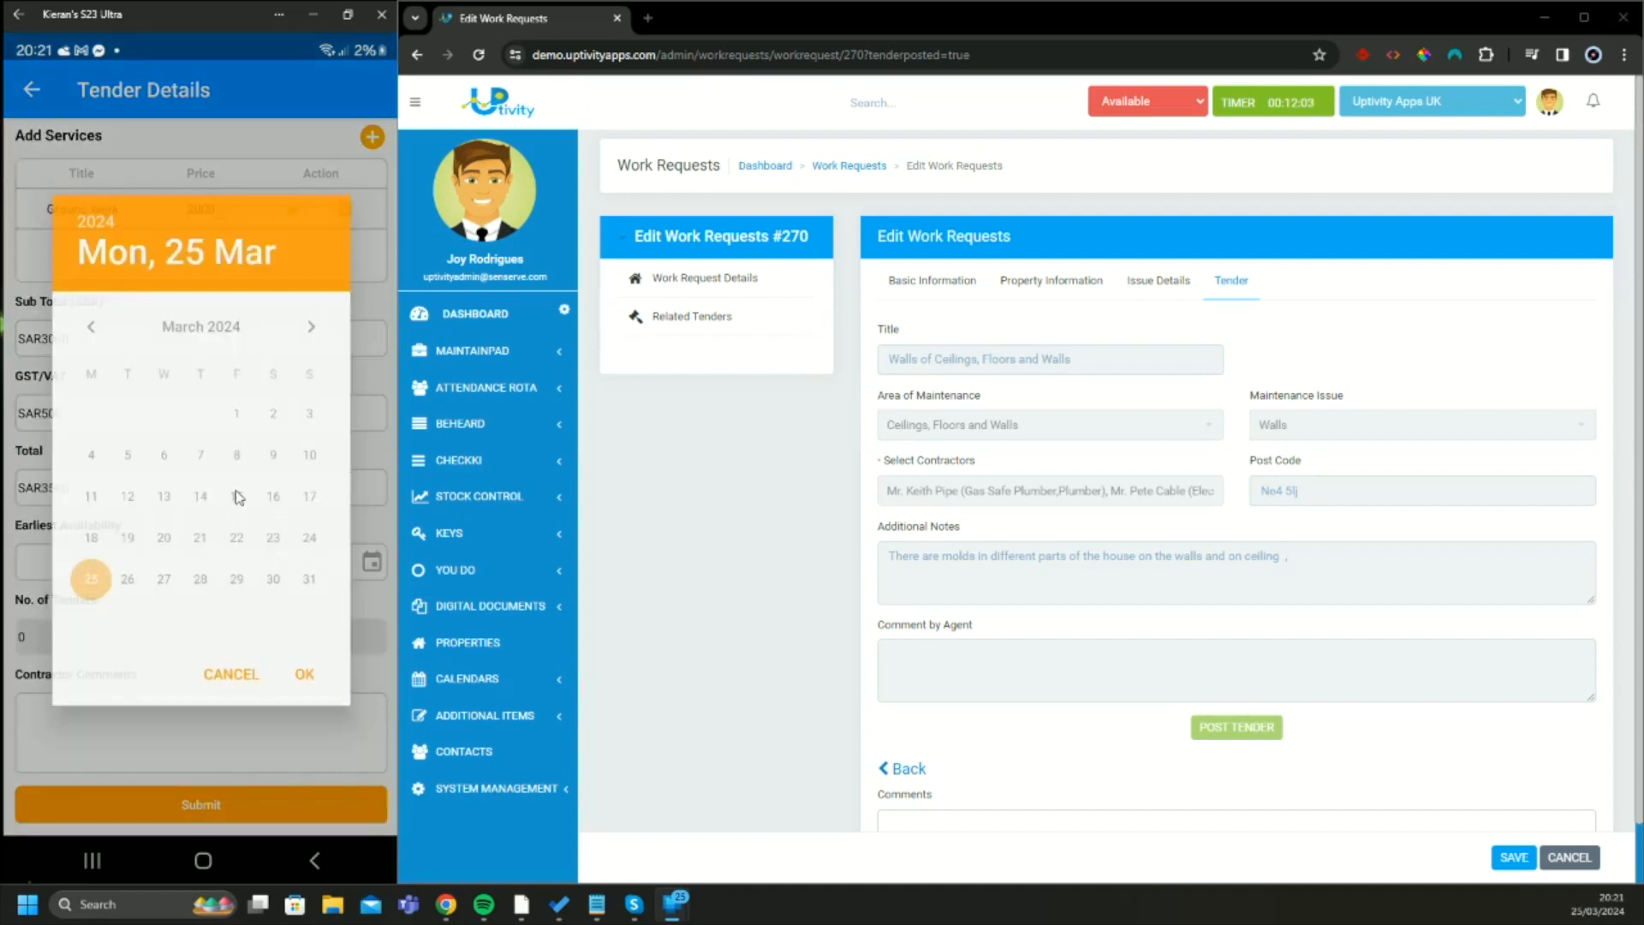
pyautogui.click(305, 676)
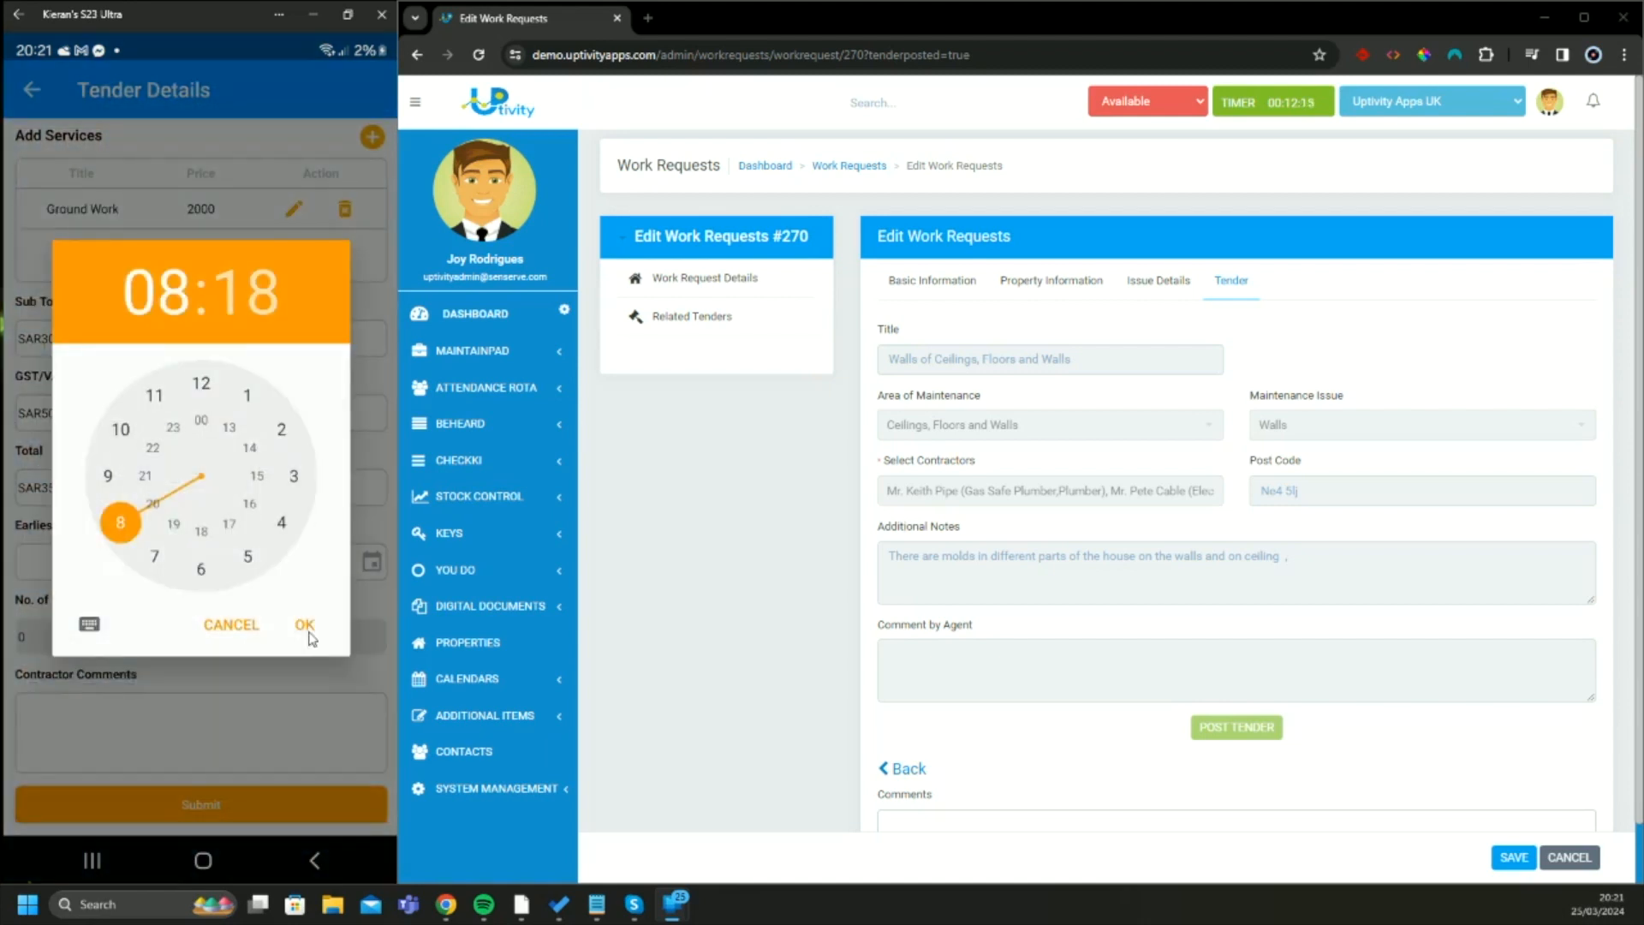
pyautogui.click(305, 626)
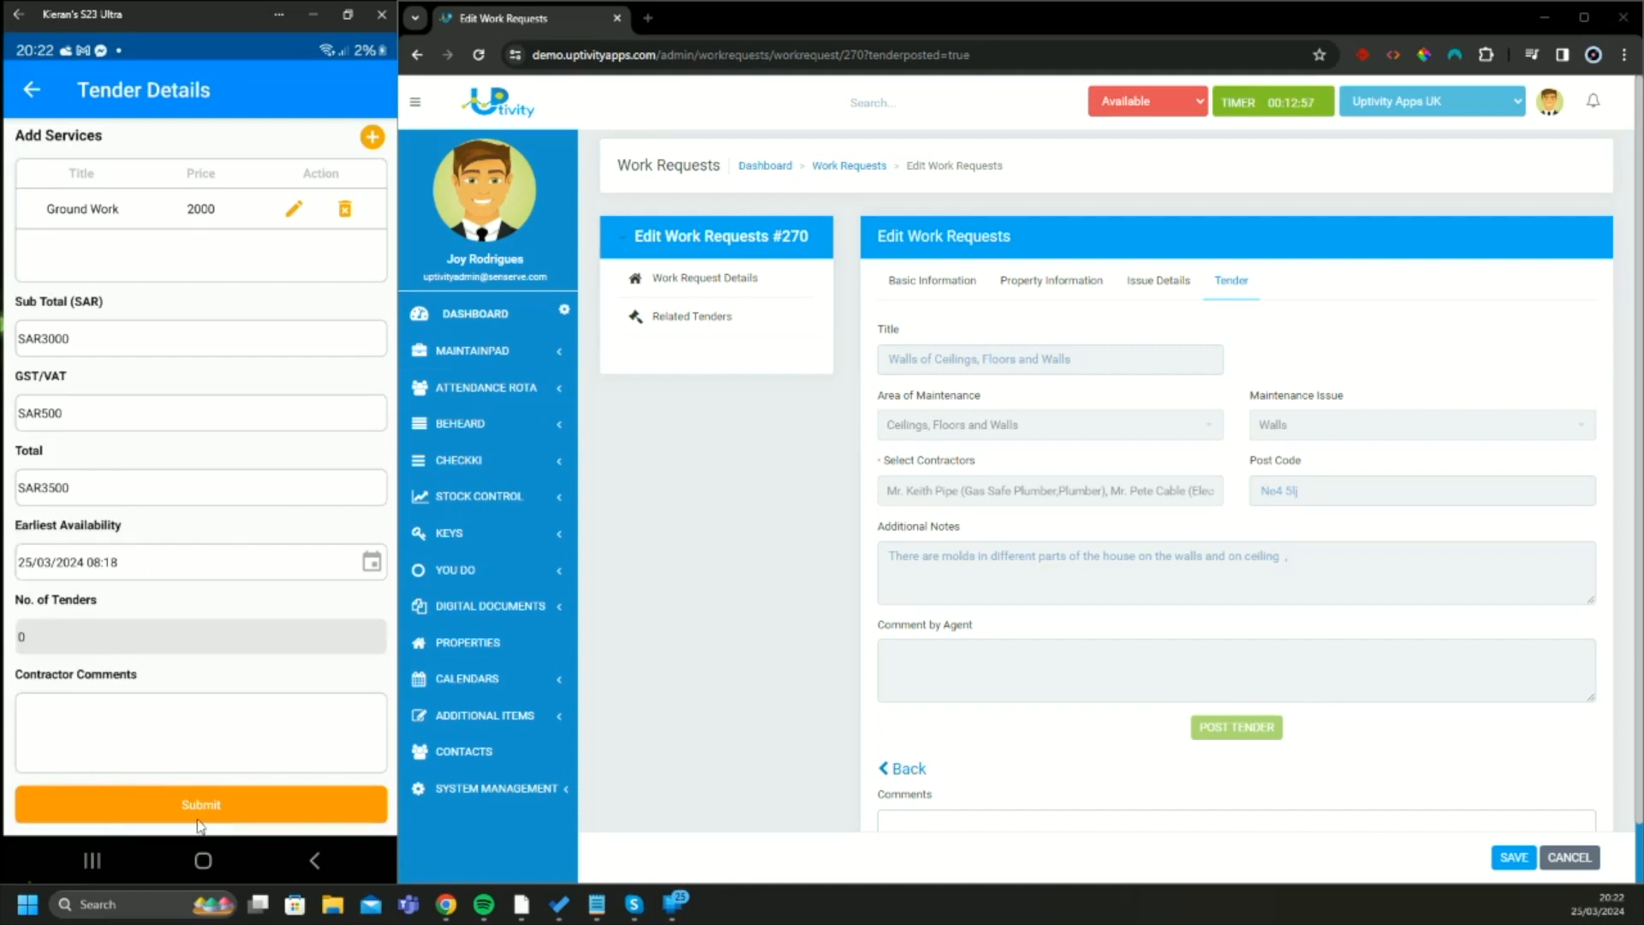
pyautogui.click(220, 805)
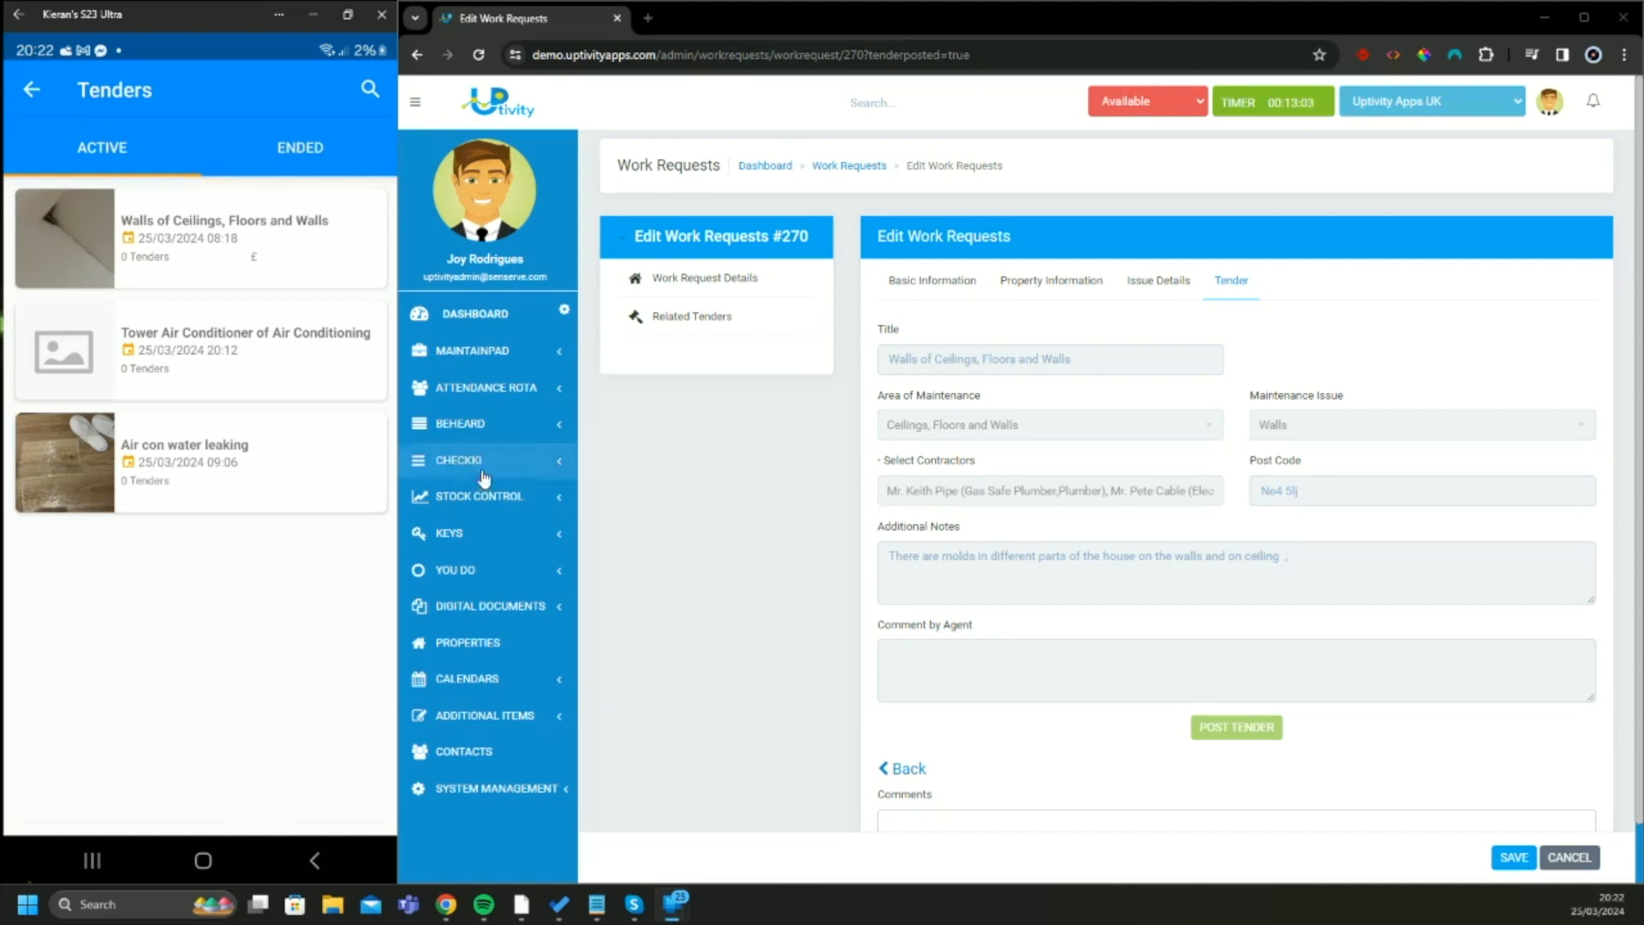
# In the Uptivity web admin, leave the work request for the MaintainPad tenders log, highlight the WR-270 entry and maximise the browser window
pyautogui.click(473, 351)
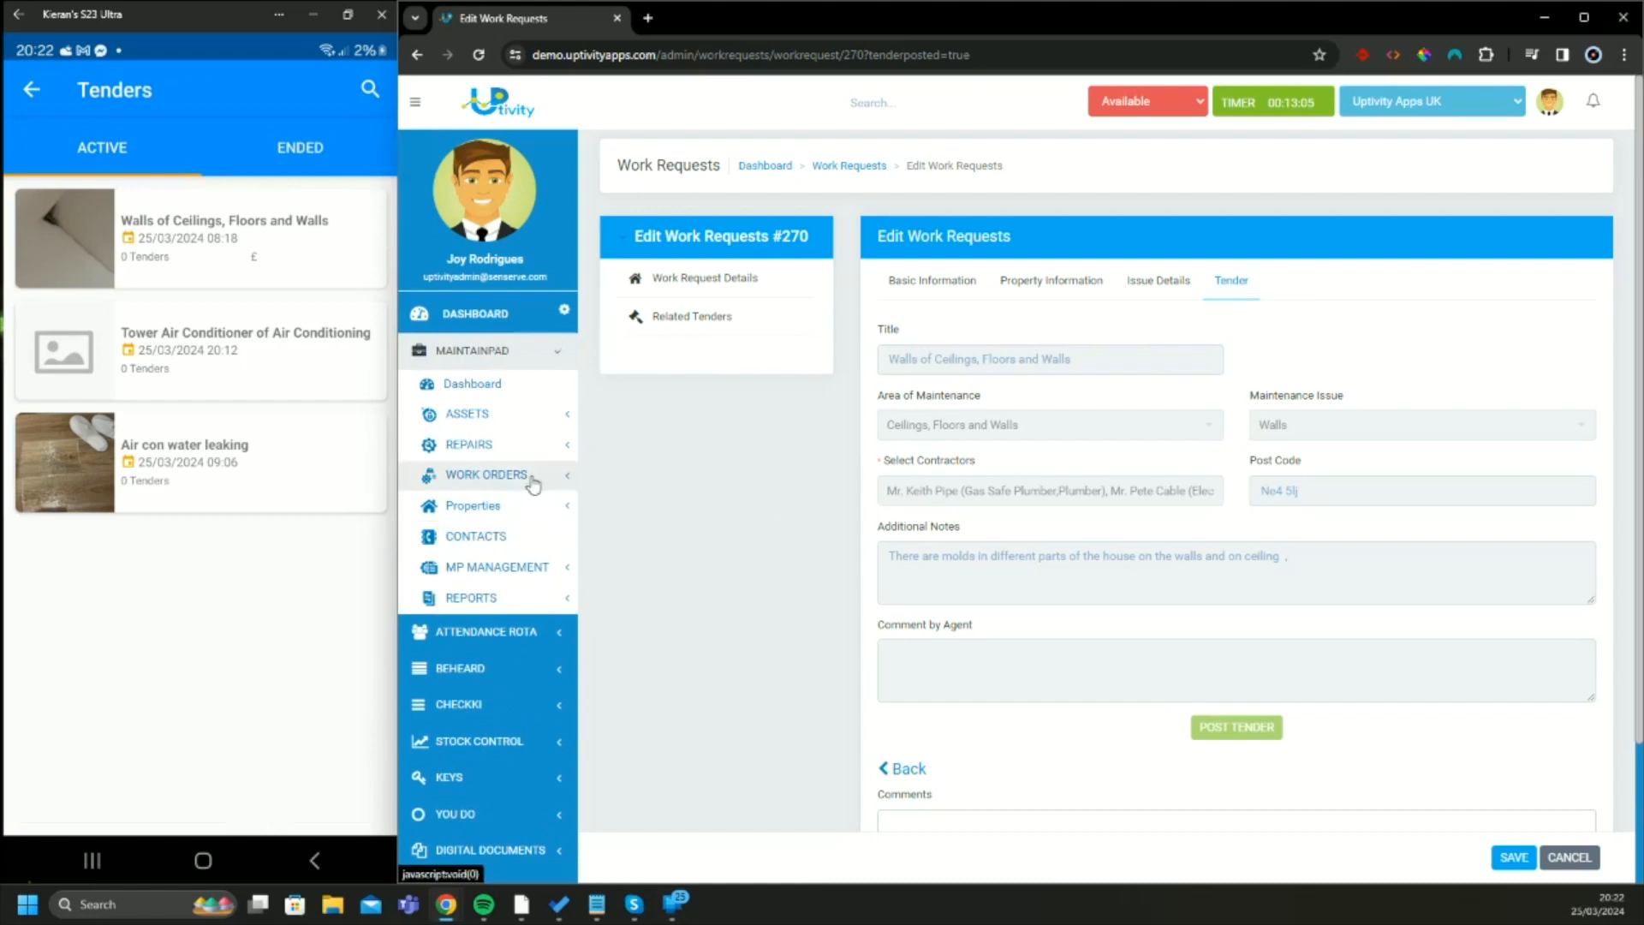
pyautogui.click(540, 445)
pyautogui.click(514, 509)
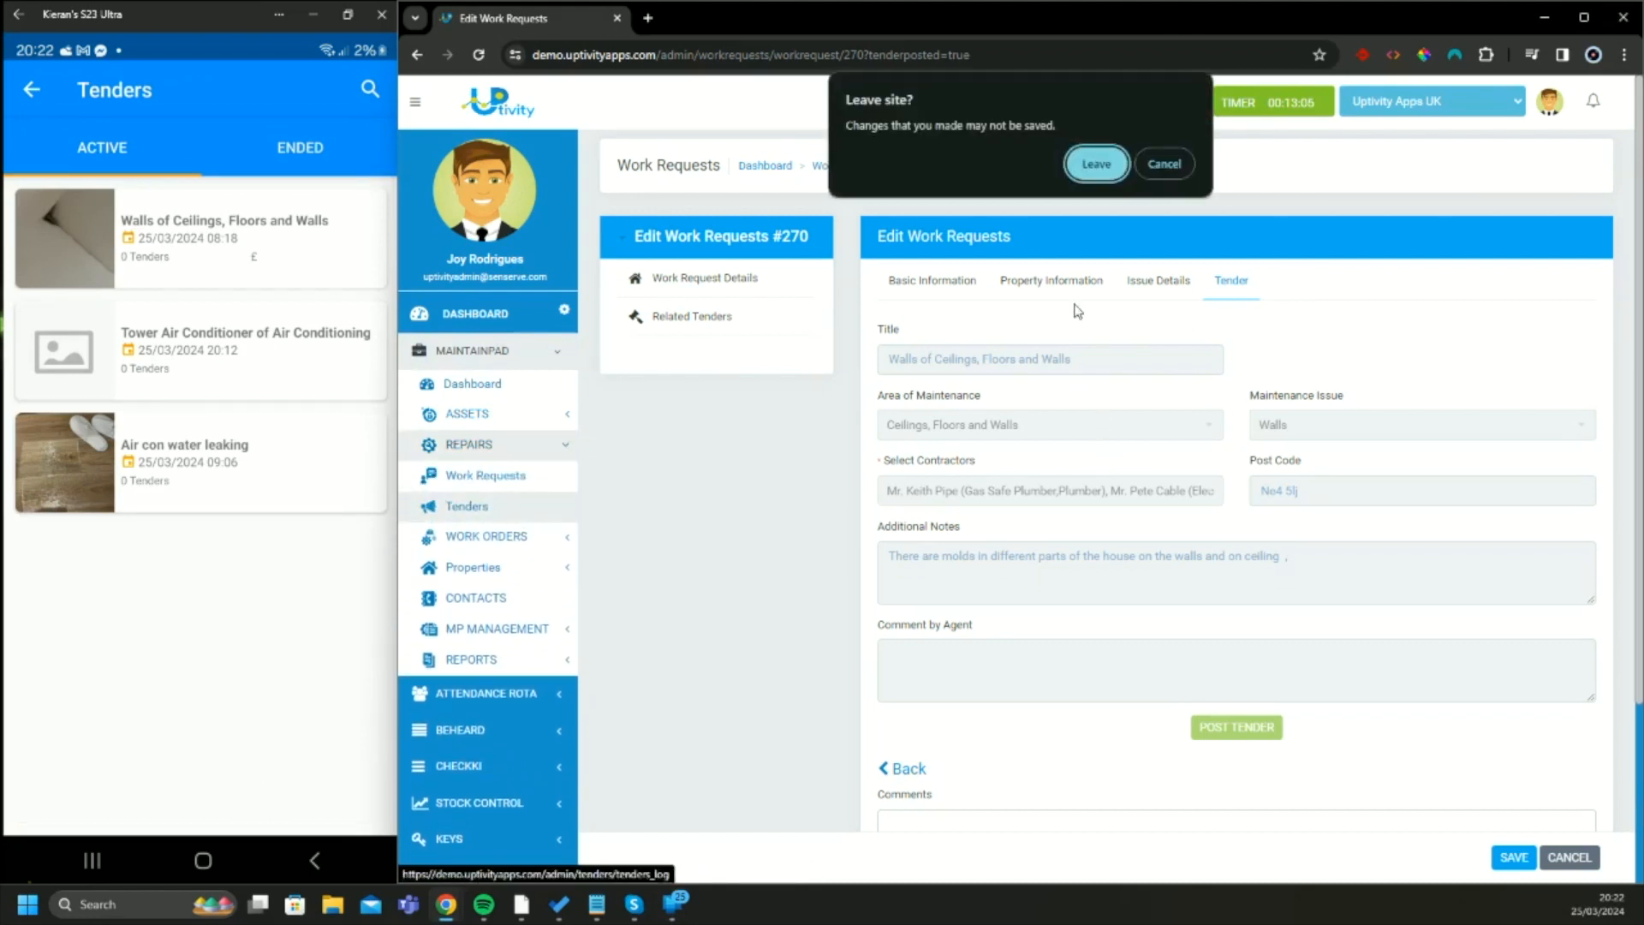
pyautogui.click(1096, 167)
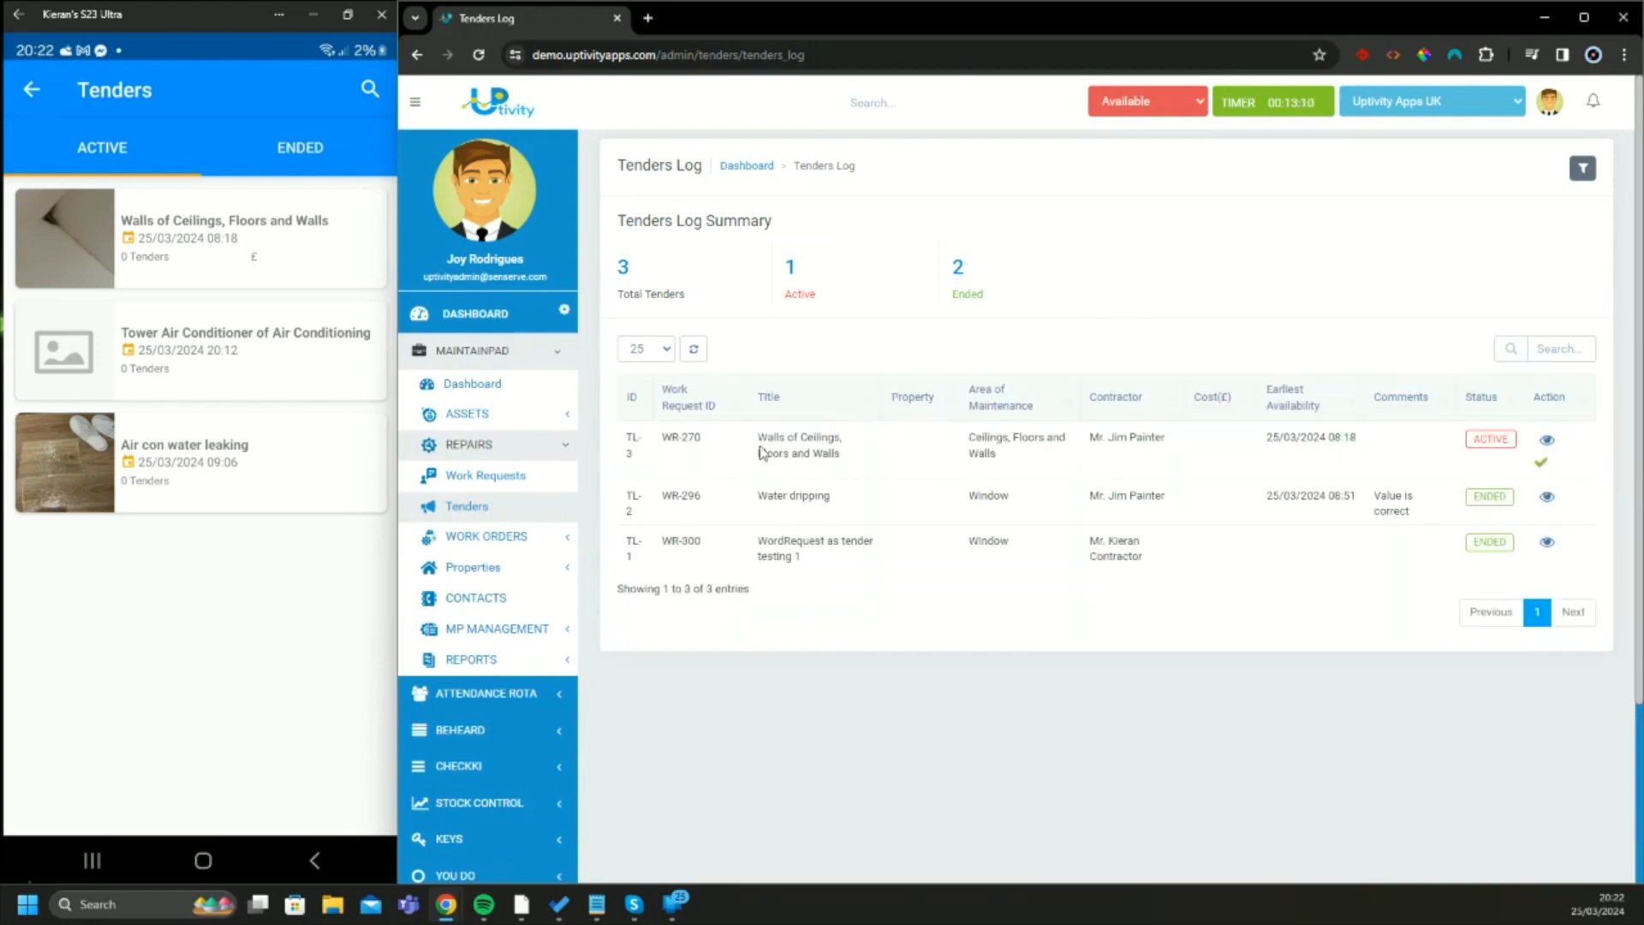
pyautogui.moveTo(629, 434); pyautogui.dragTo(1492, 460)
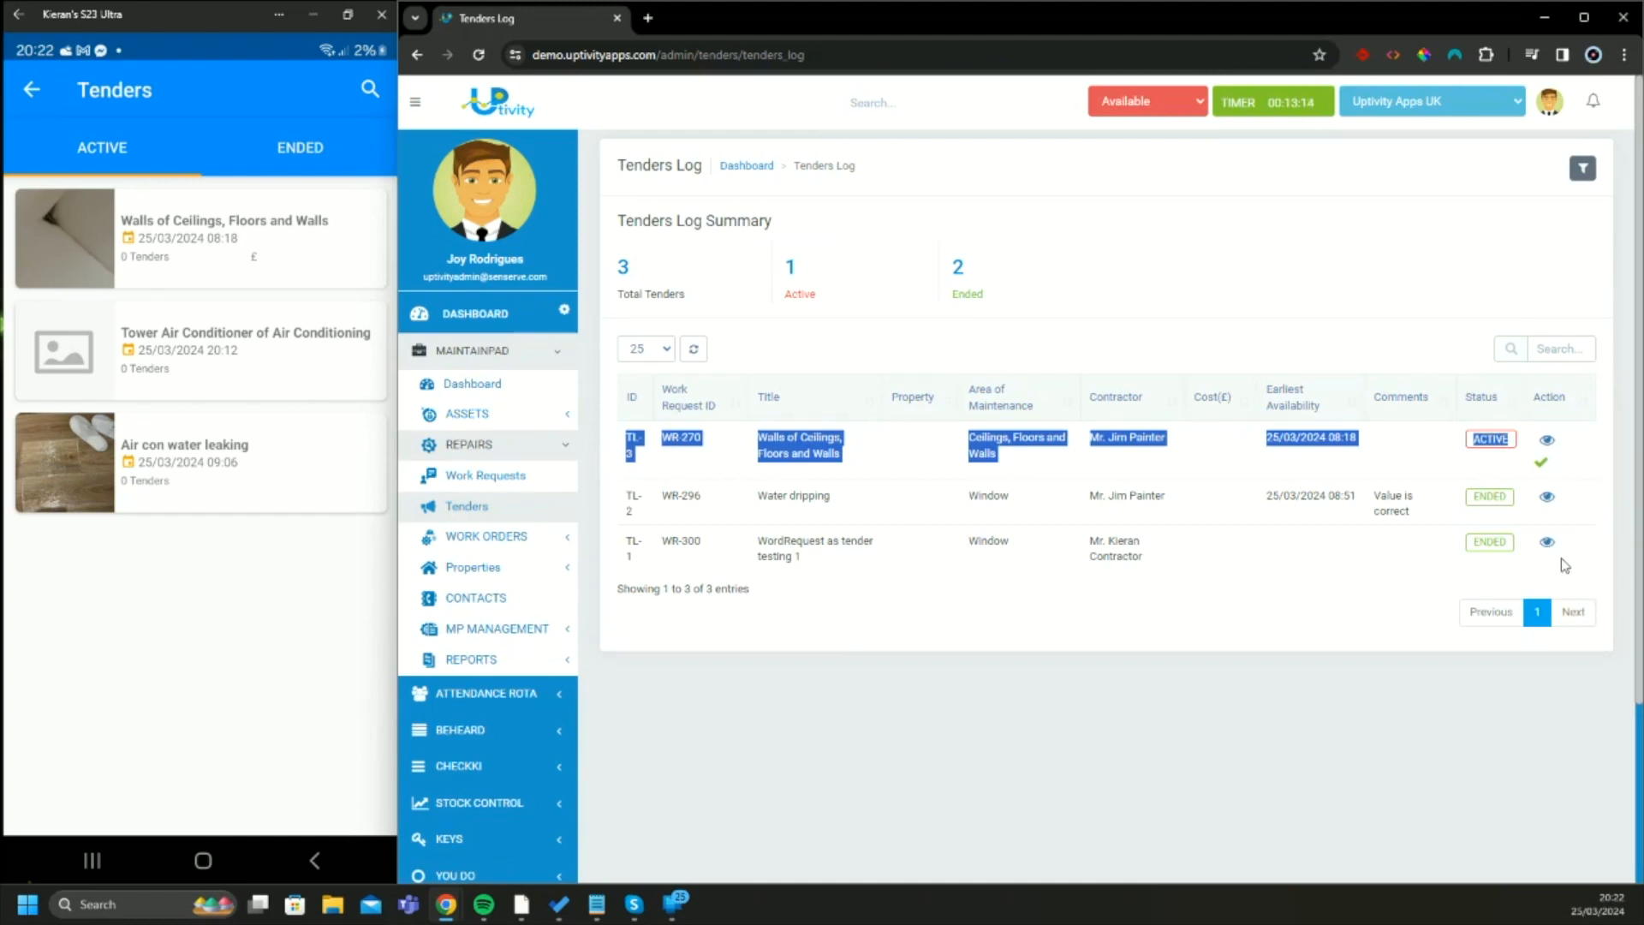
pyautogui.click(1584, 17)
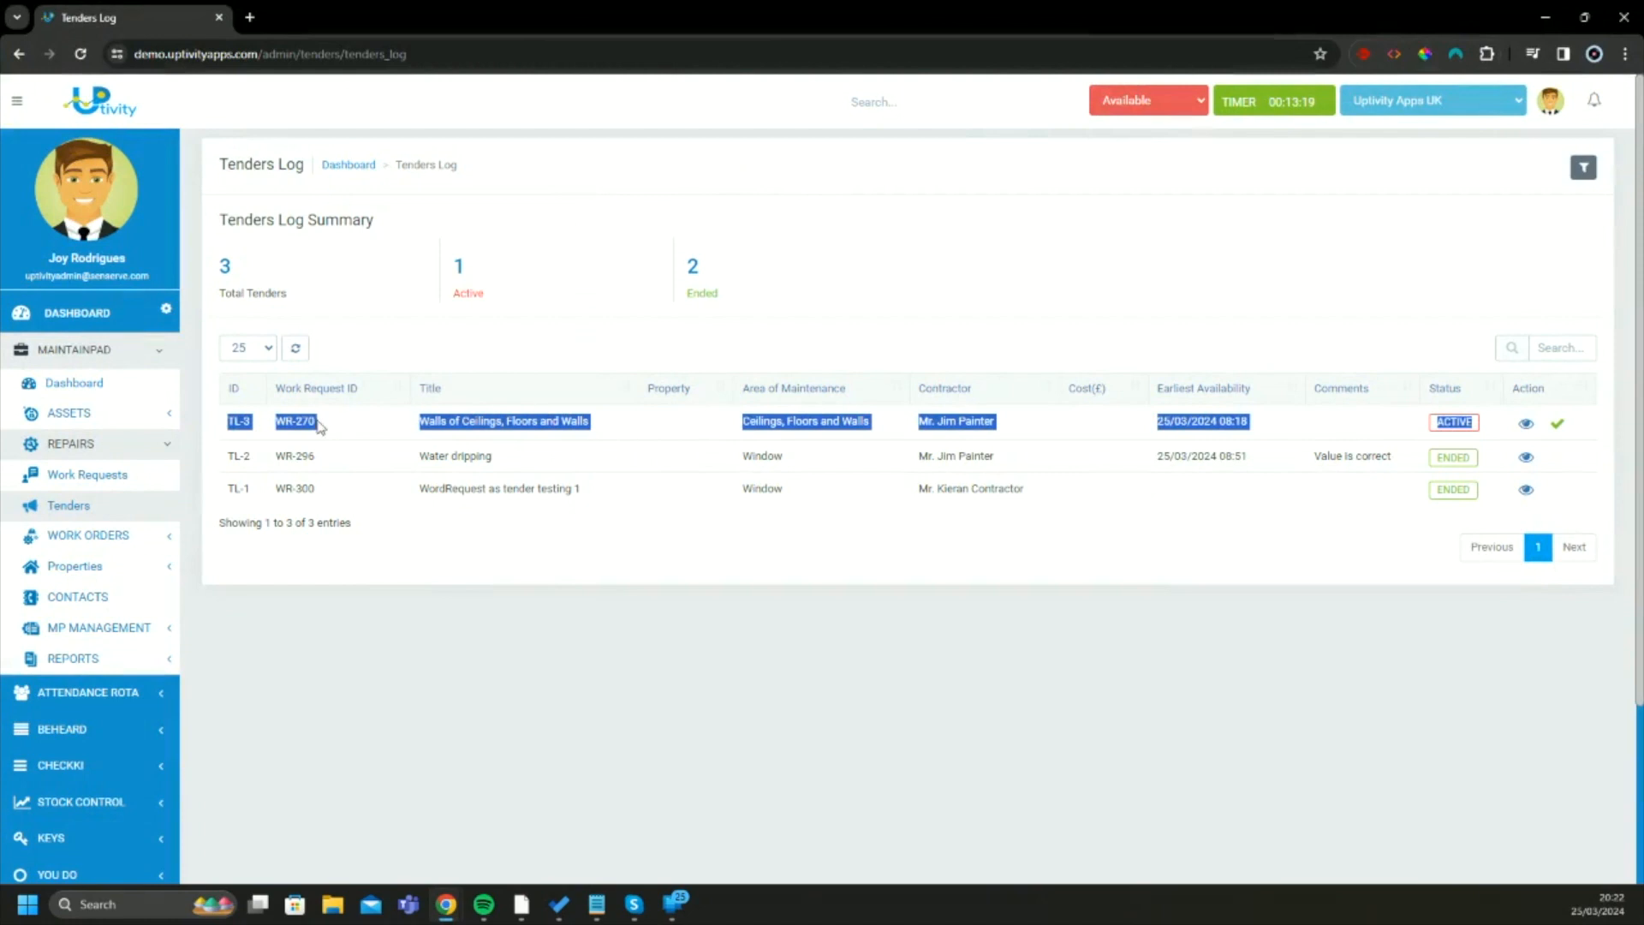
# Review the parts and services quoted in the WR-270 tender, and accept the tender to convert it into a work order
pyautogui.click(1405, 433)
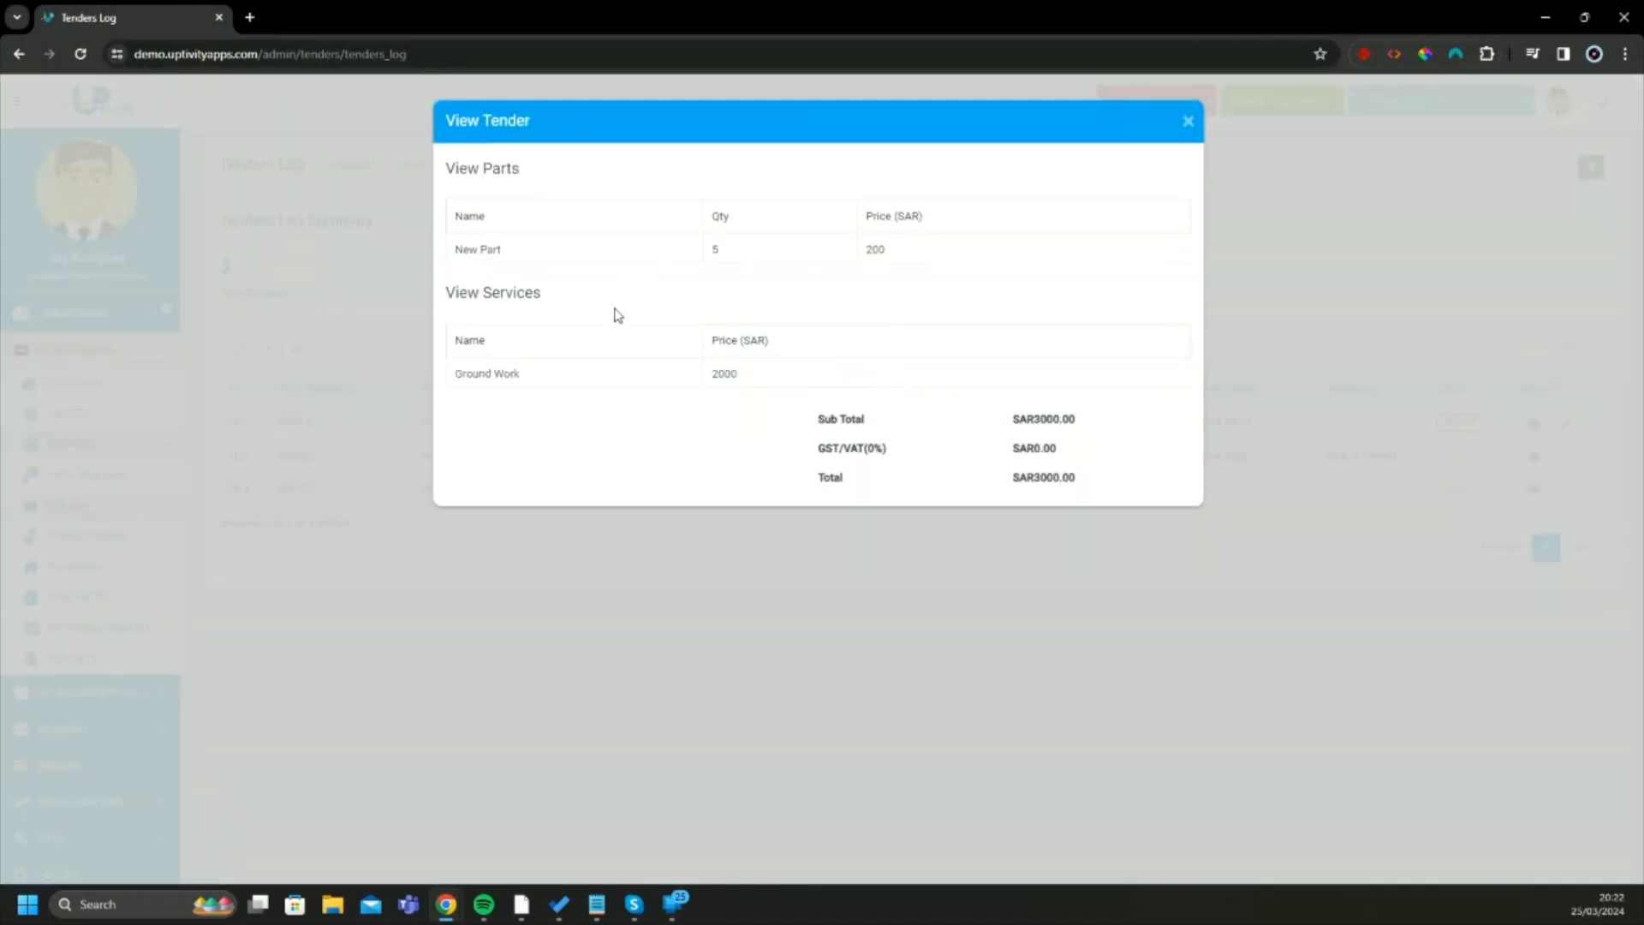
pyautogui.click(1187, 121)
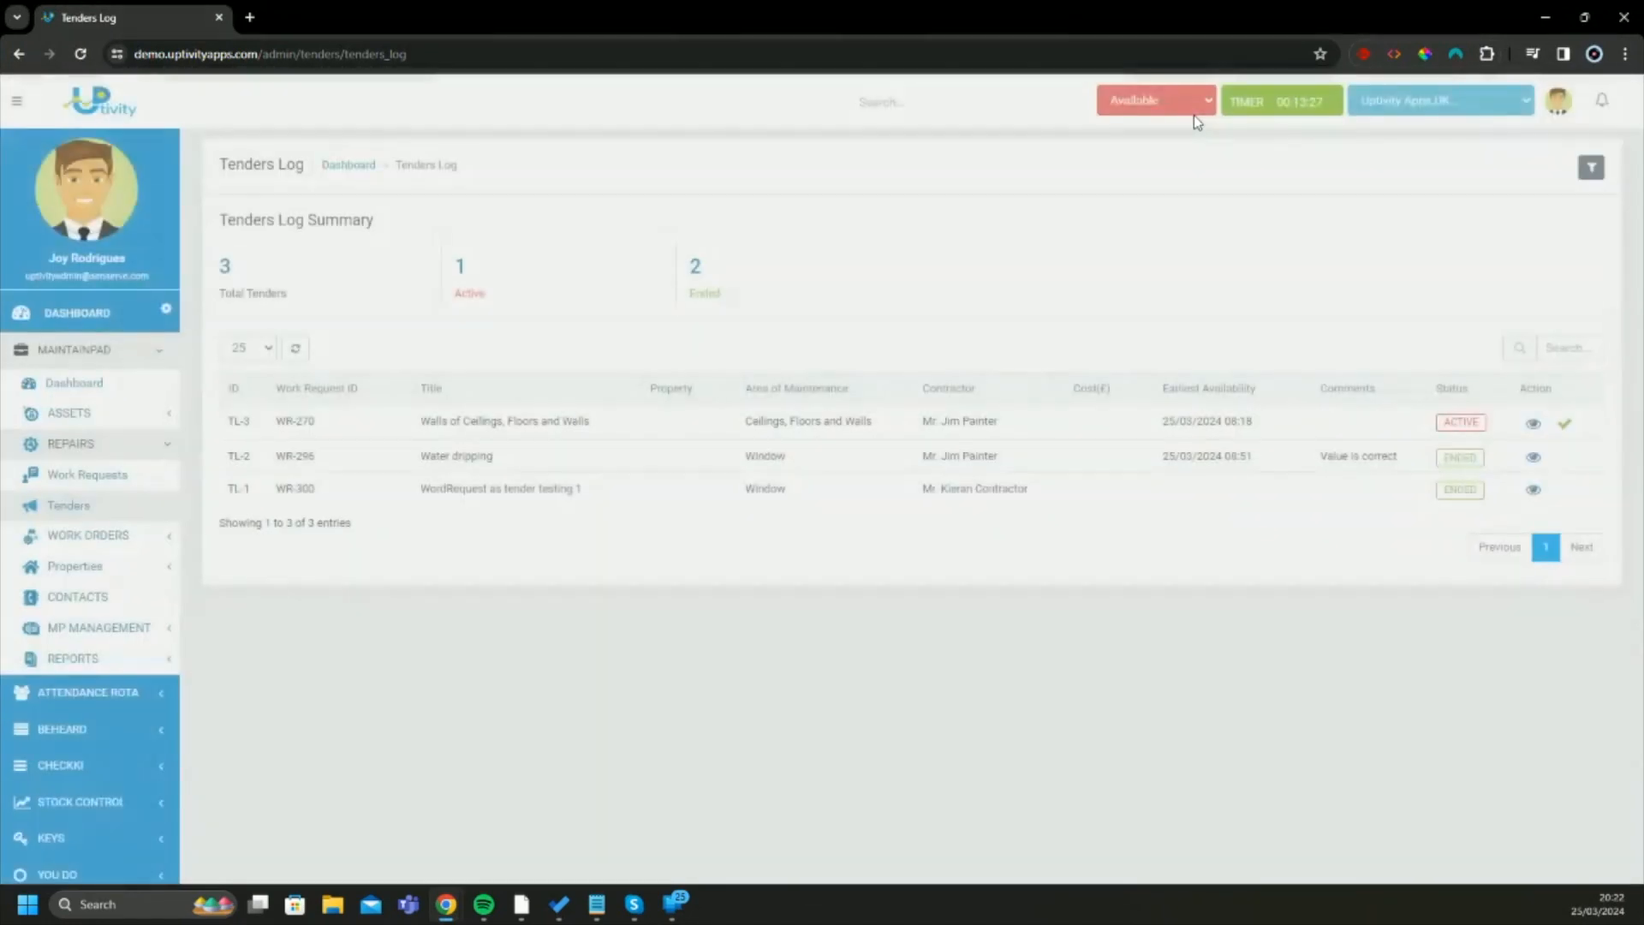
pyautogui.click(1558, 426)
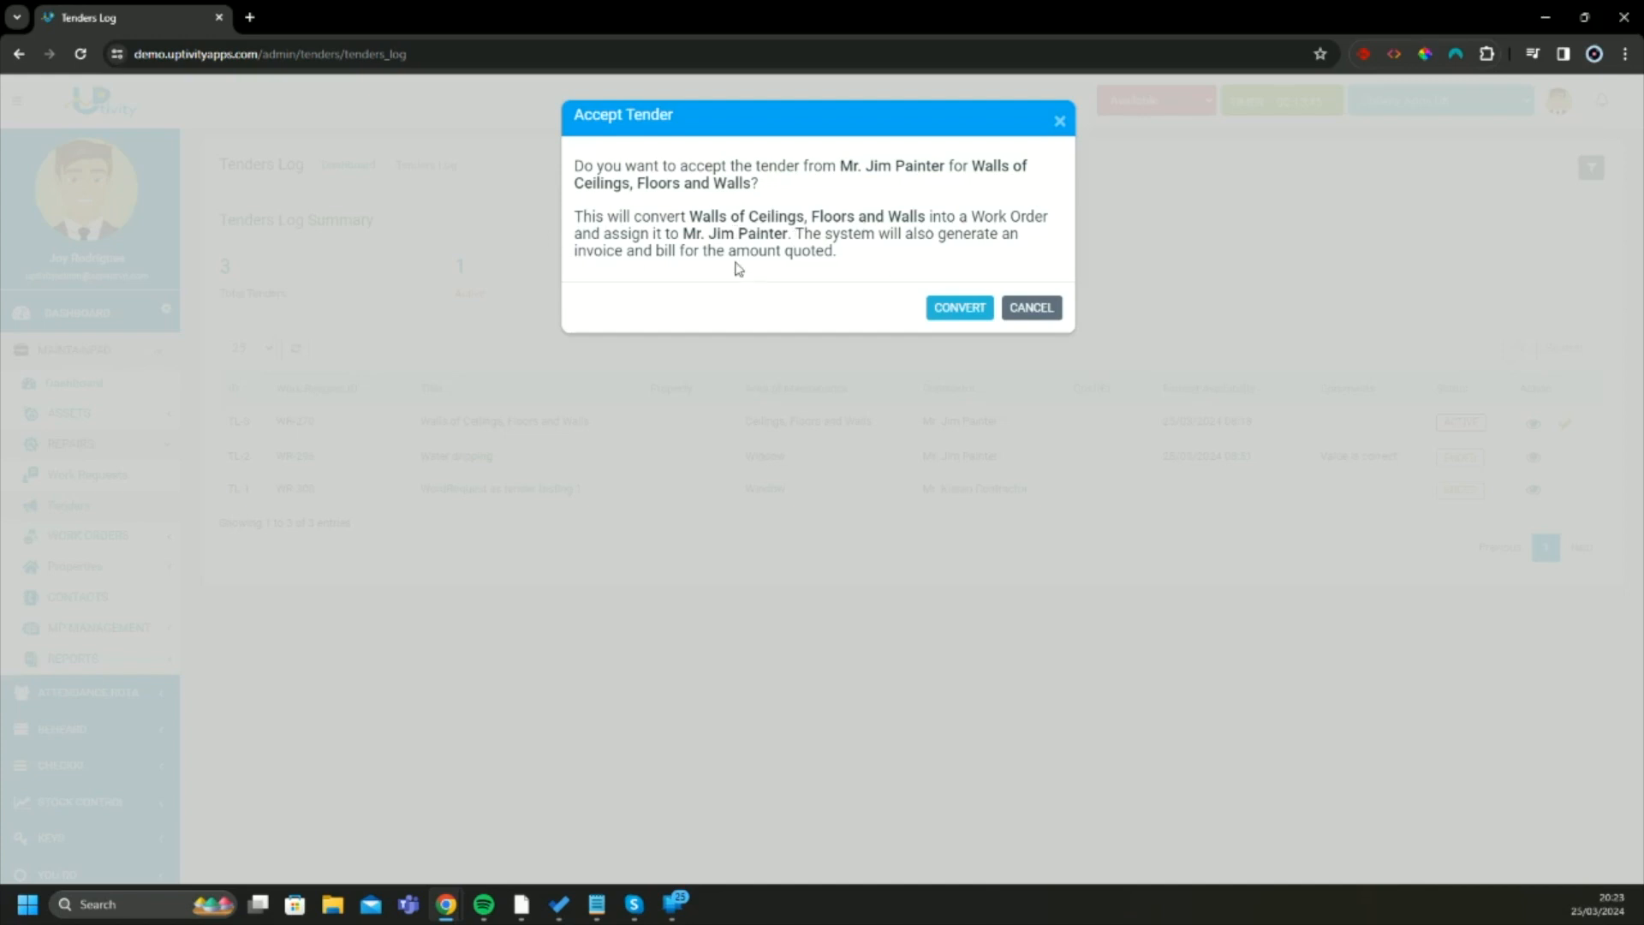
pyautogui.click(956, 313)
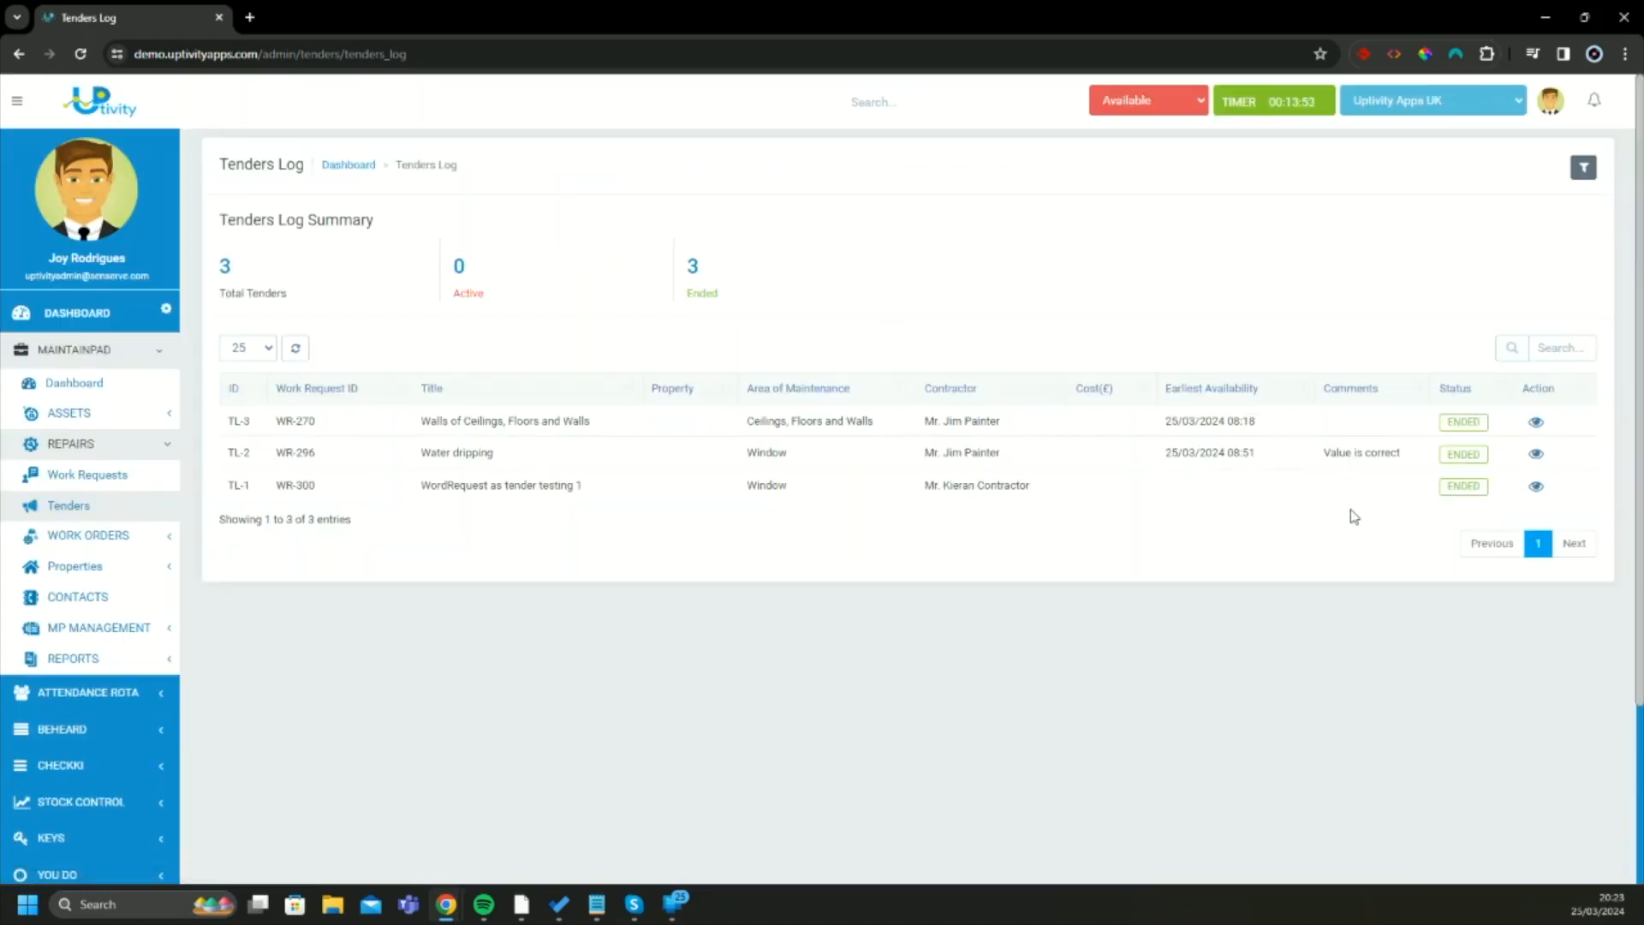
pyautogui.moveTo(1445, 423); pyautogui.dragTo(1487, 428)
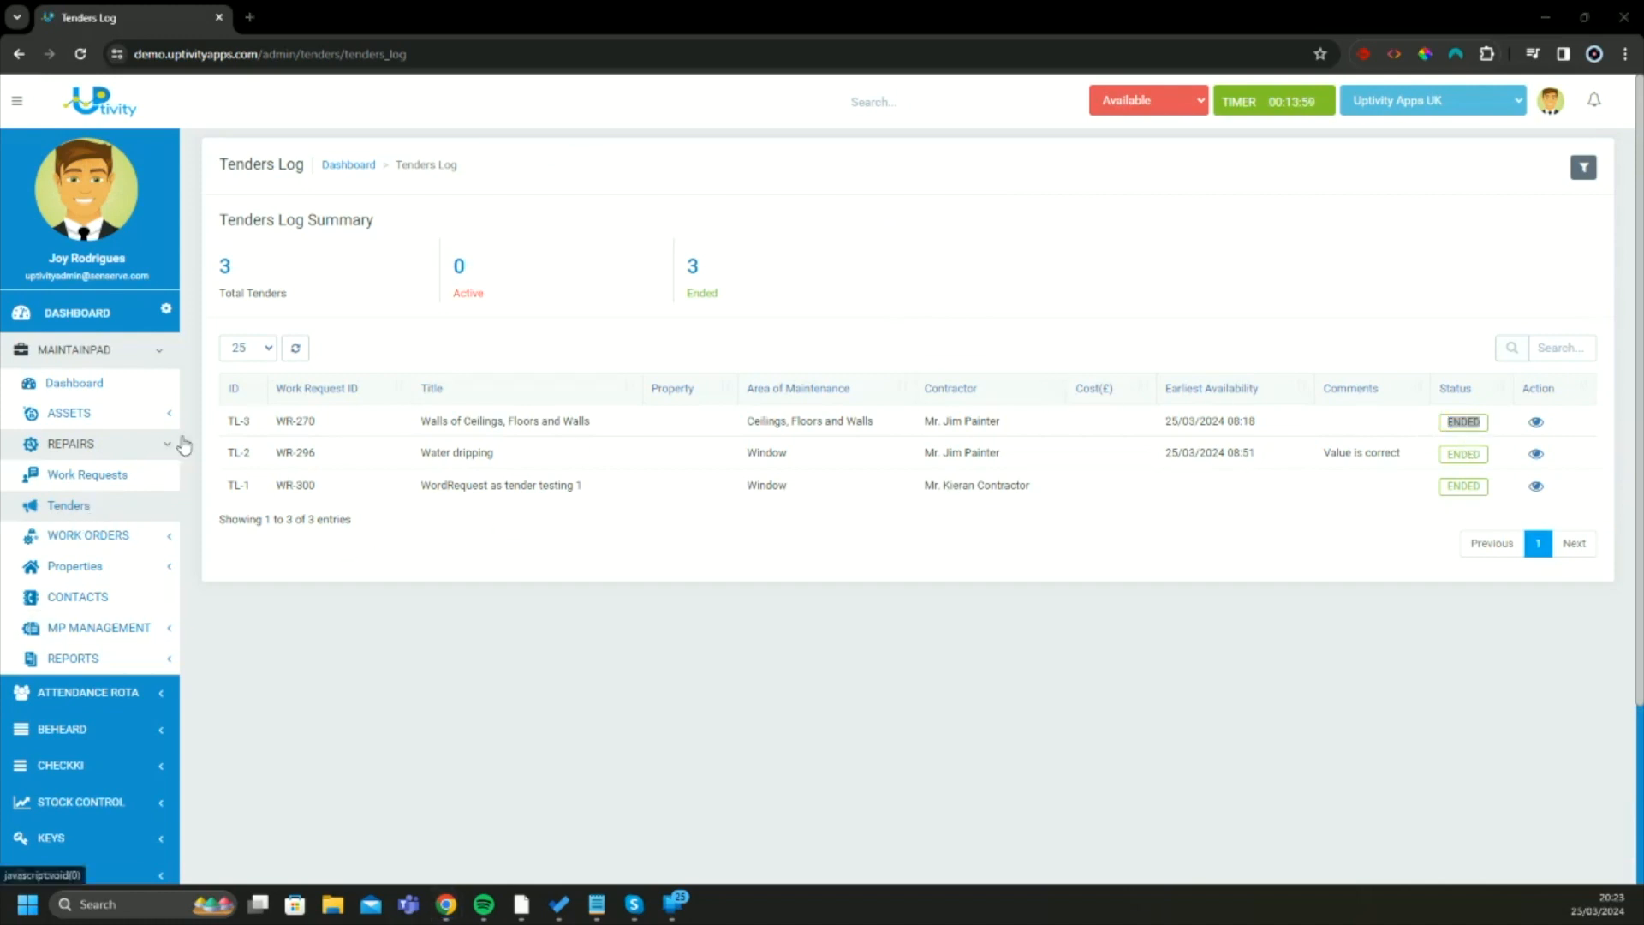
# Open the Bills page of the MaintainPad work orders section
pyautogui.click(155, 535)
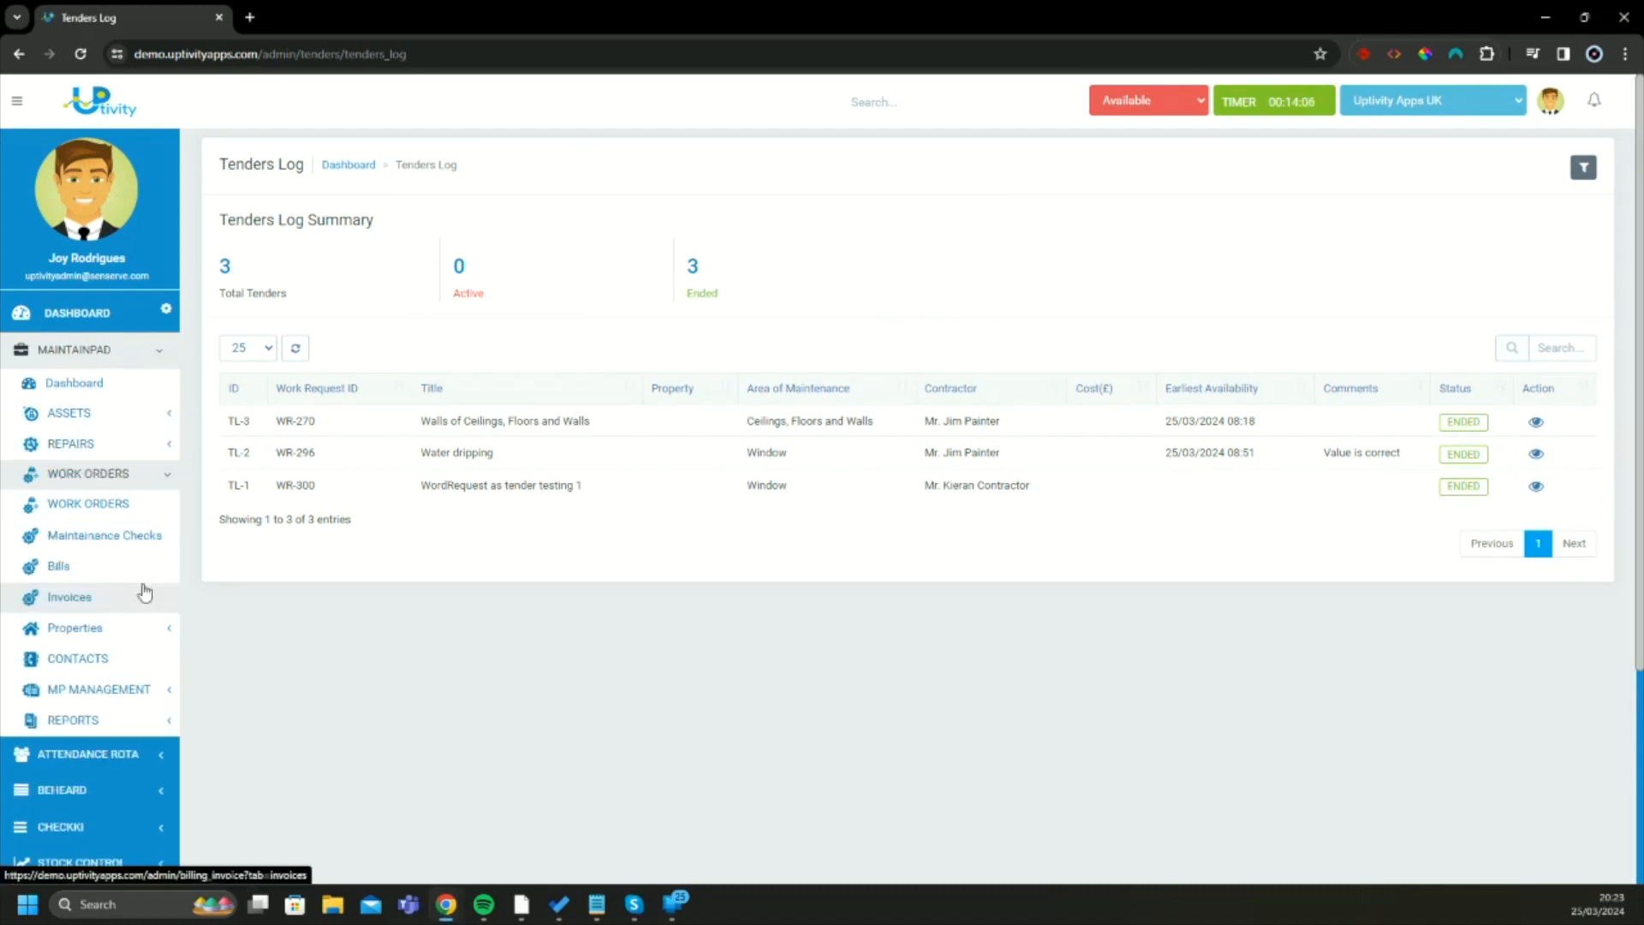
pyautogui.click(151, 572)
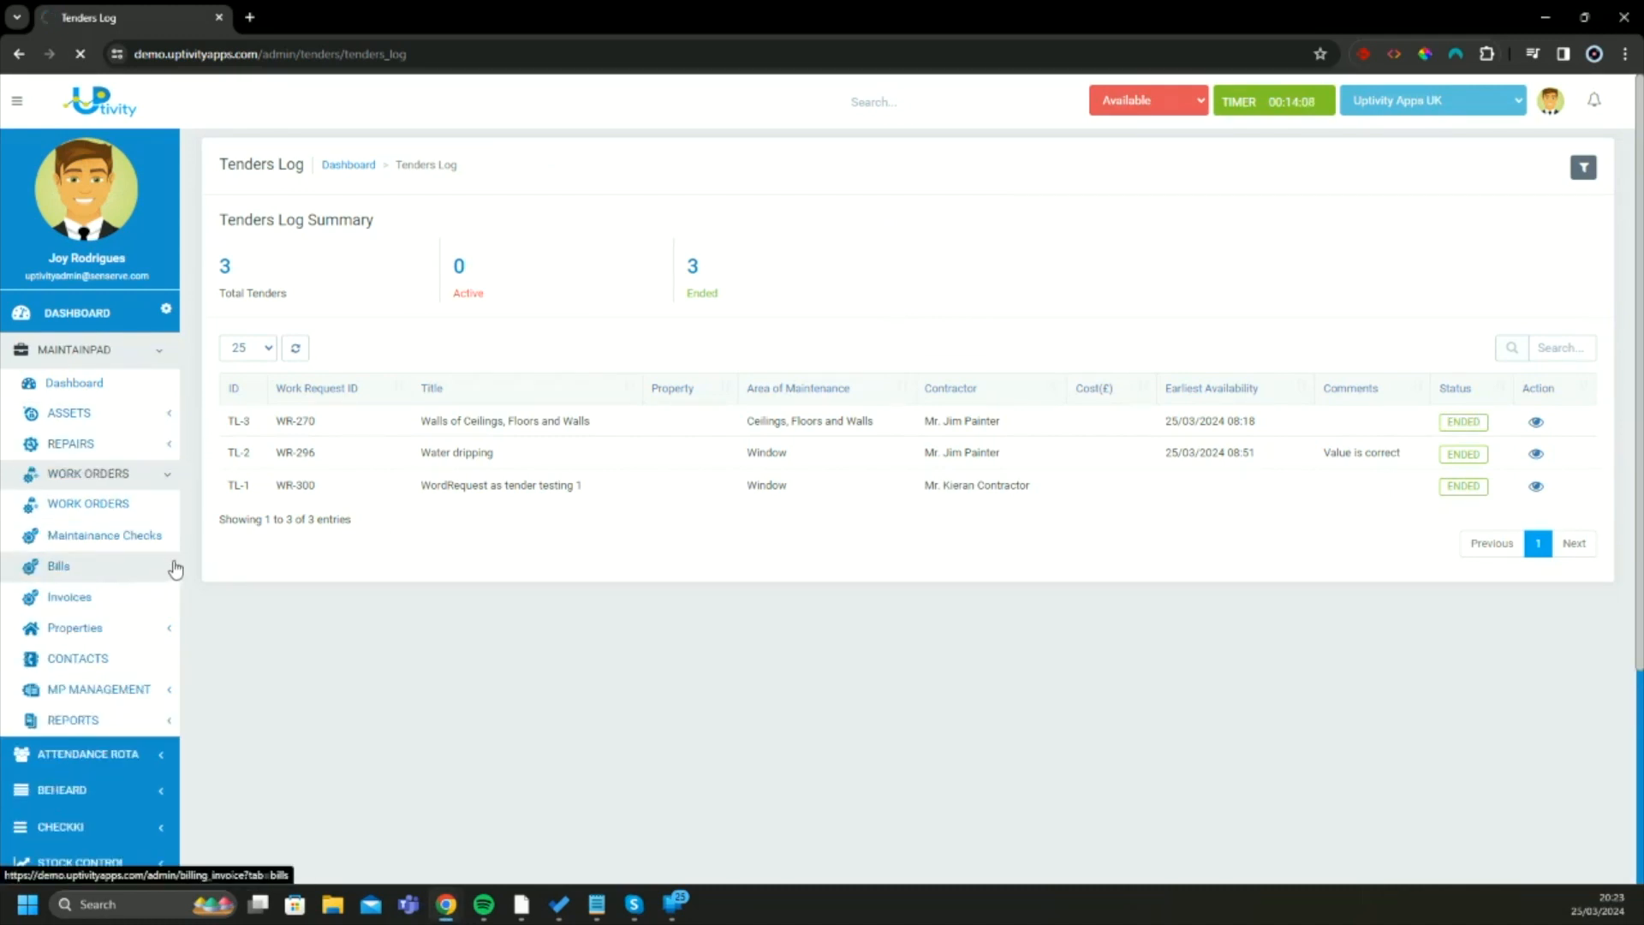